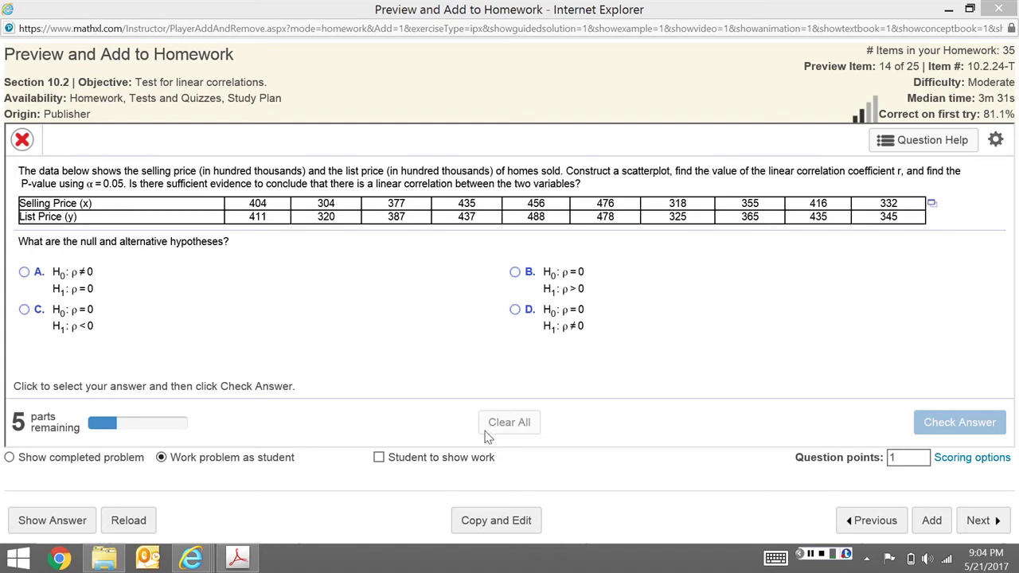
- Open the question's home price data in Excel as data-5_22_2017-1_09 AM.xlsx with editing enabled
click(932, 204)
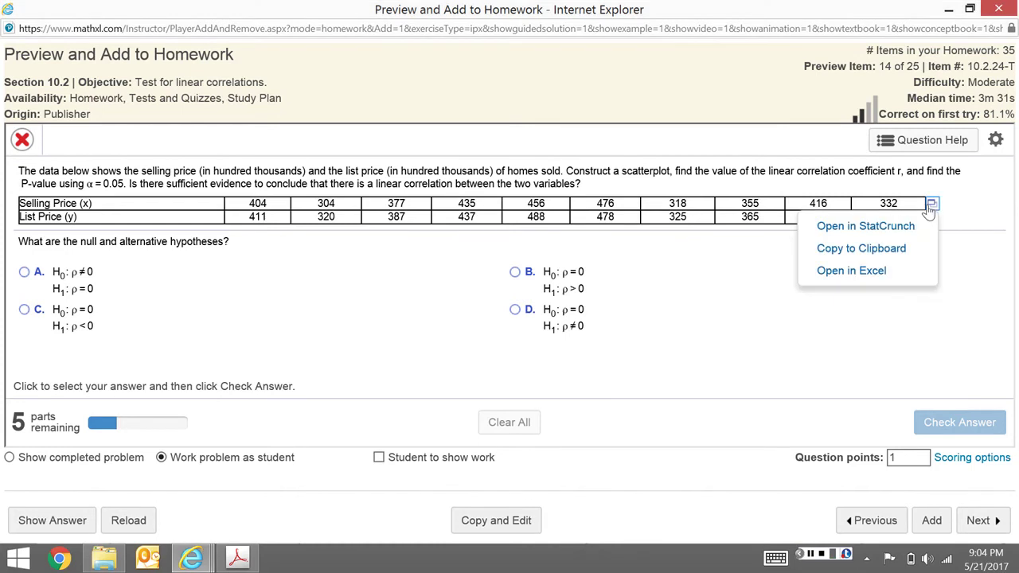
click(880, 272)
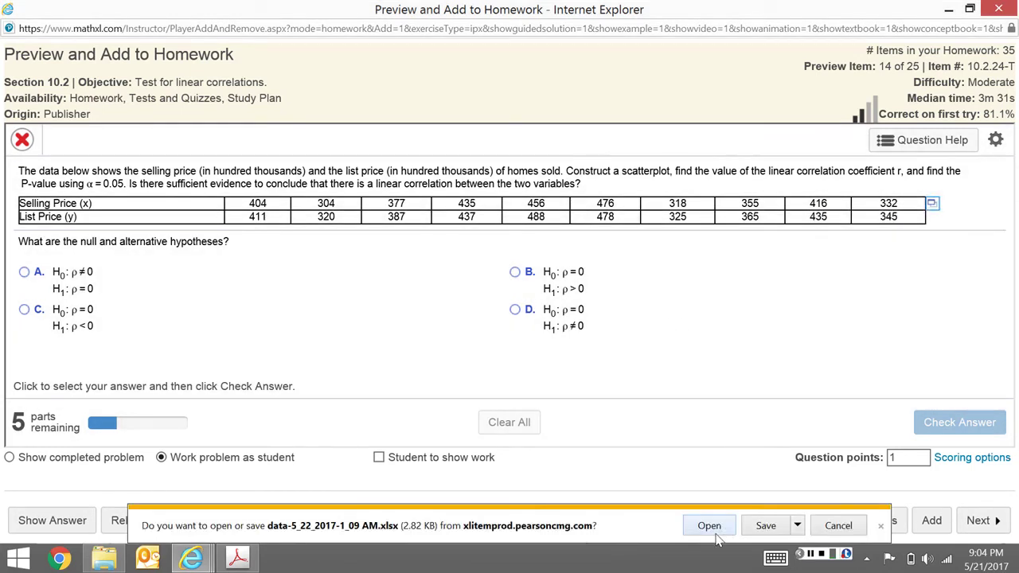
click(714, 530)
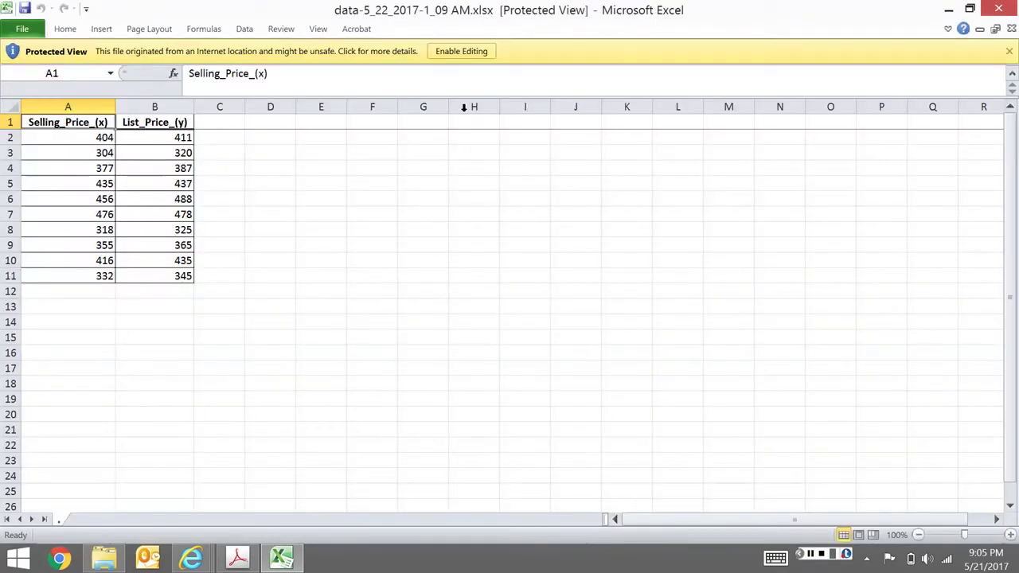
click(463, 52)
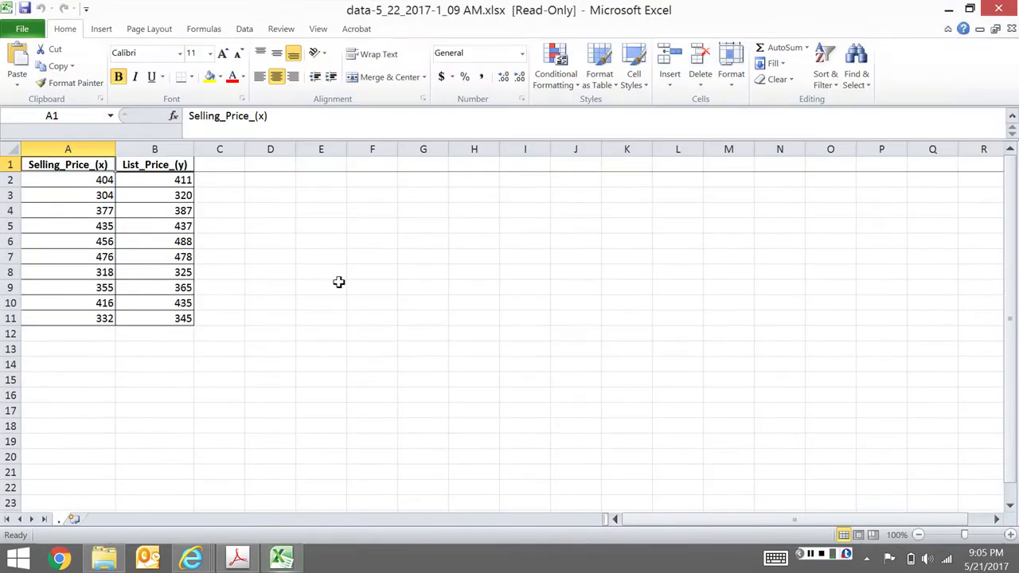
key(alt+Tab)
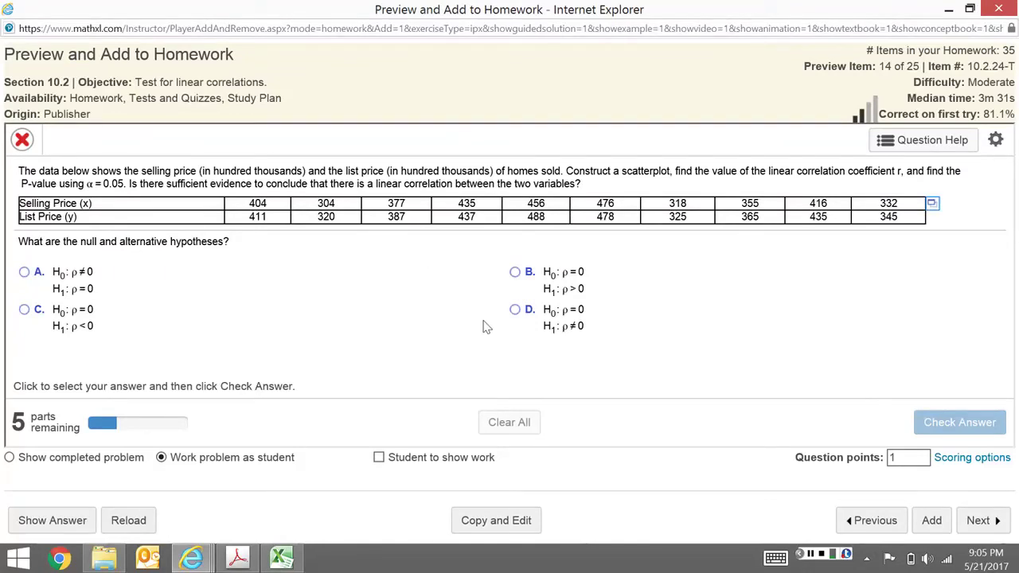
- Answer the hypotheses part with option D (H0: ρ = 0, H1: ρ ≠ 0) and confirm it
click(515, 311)
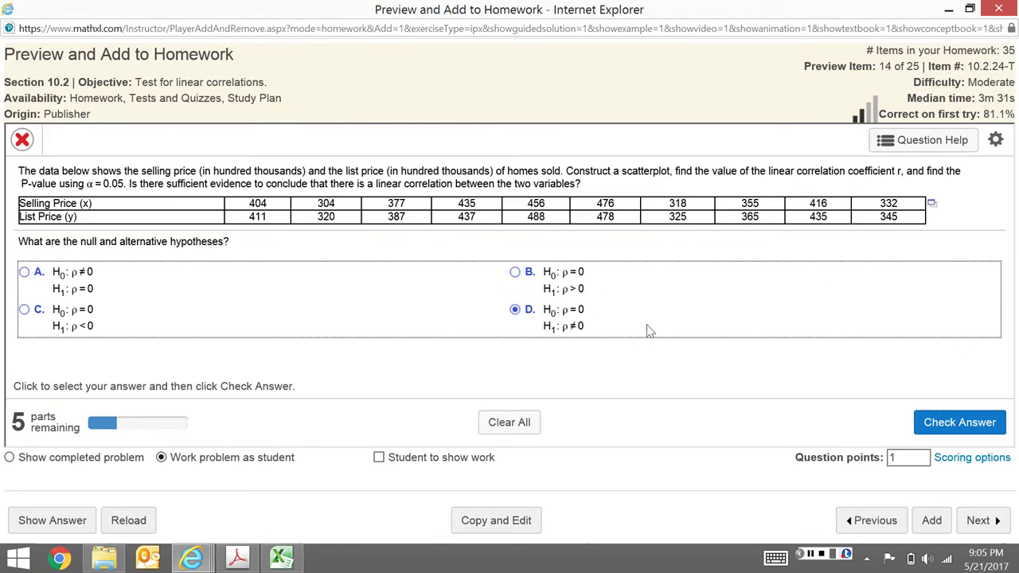
click(956, 432)
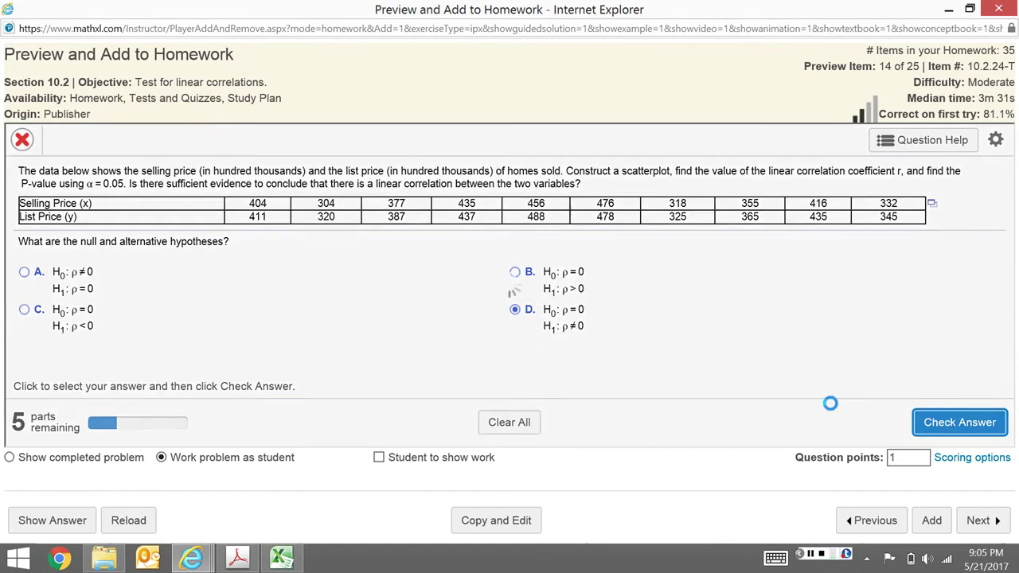
click(510, 308)
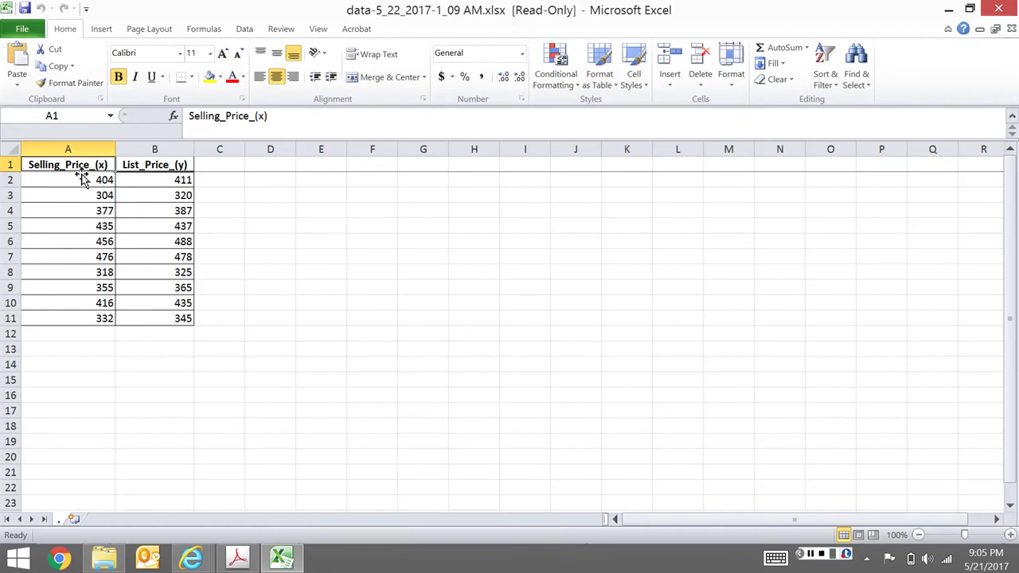
- Plot A1:B11 as a basic scatter chart of list price against selling price
drag(79, 171, 132, 316)
click(101, 31)
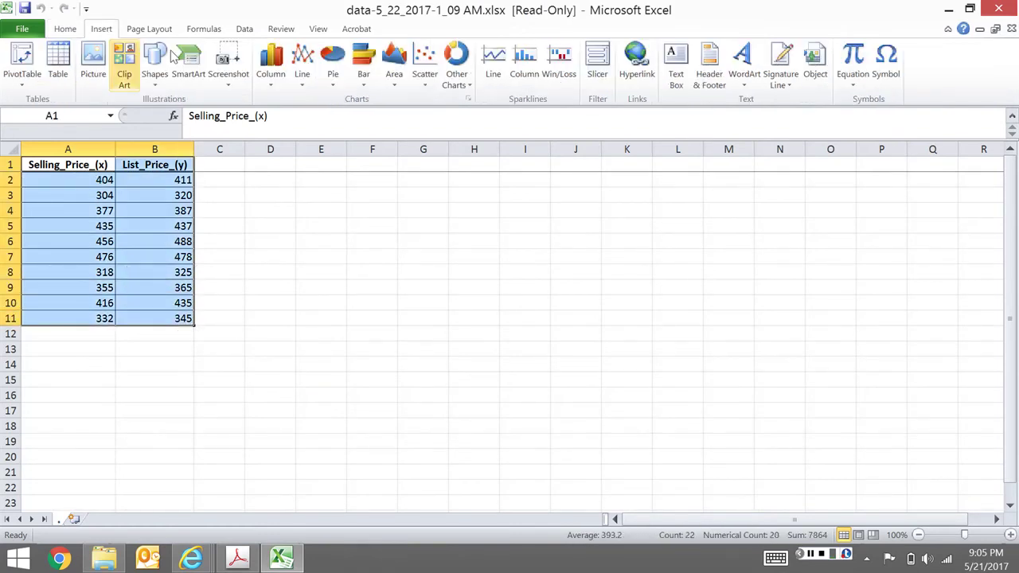
click(424, 76)
click(358, 126)
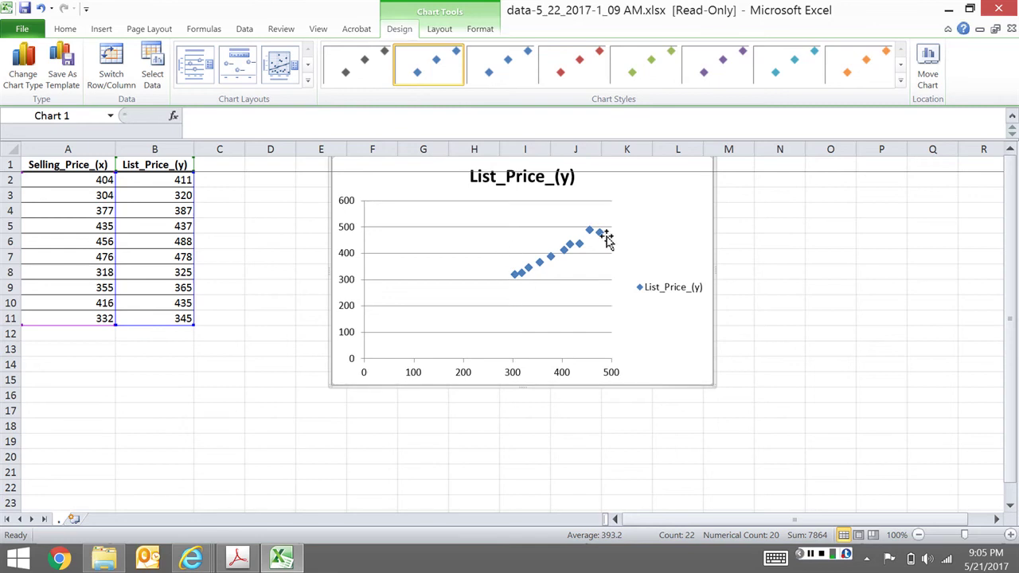
- Submit scatterplot B as the answer and dismiss the Nice Work message
key(alt+Tab)
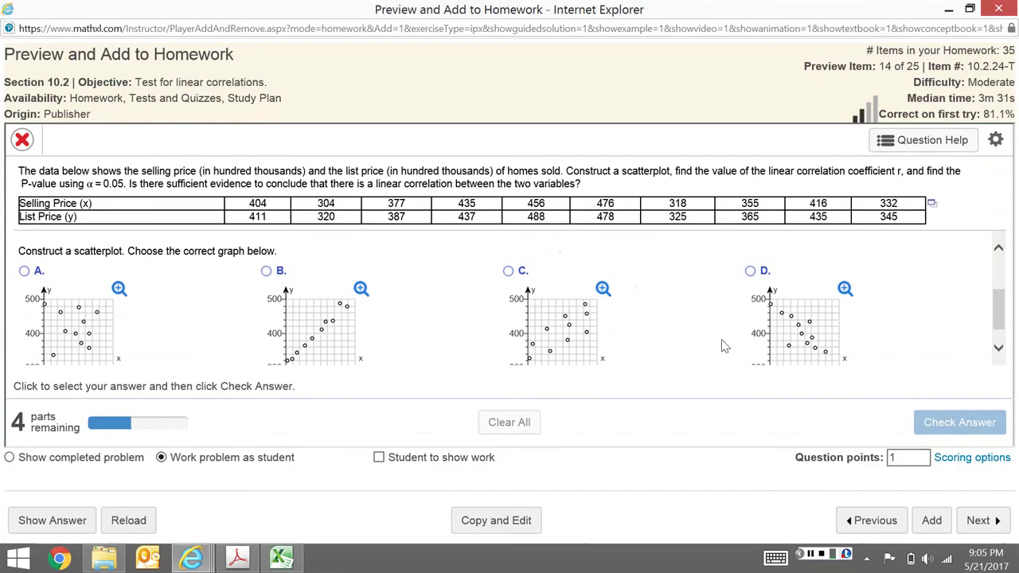
click(267, 272)
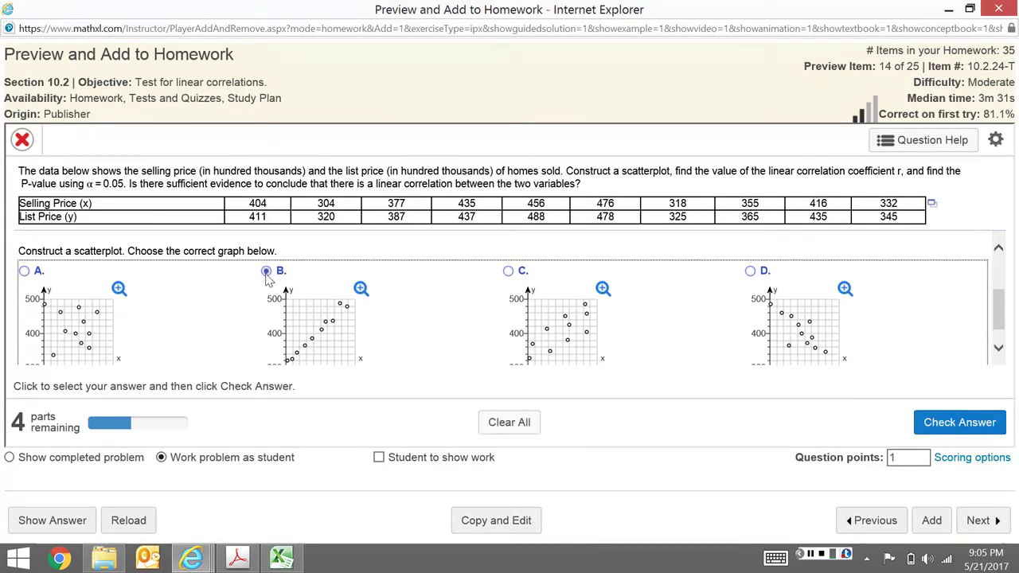
click(932, 422)
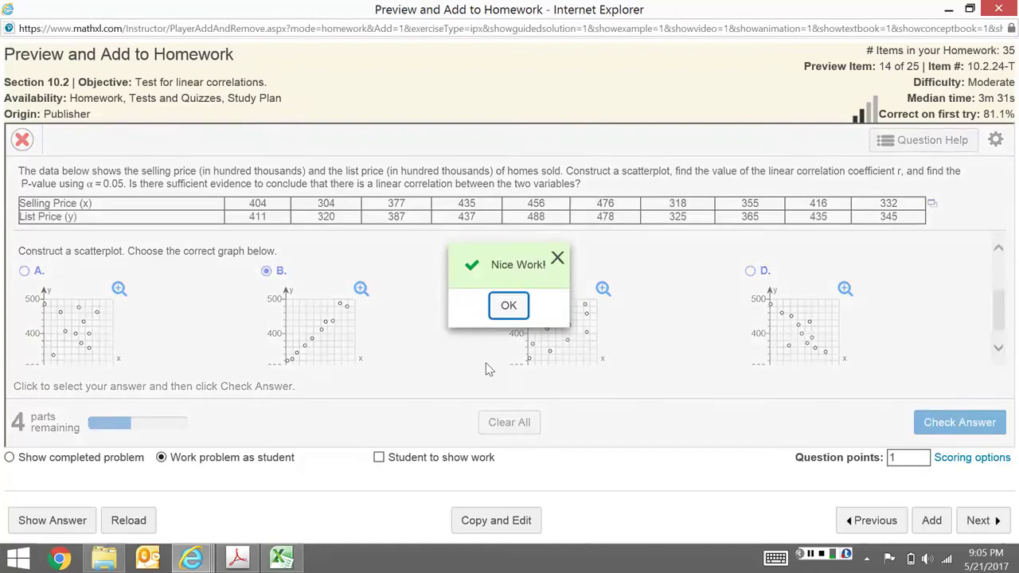
click(510, 305)
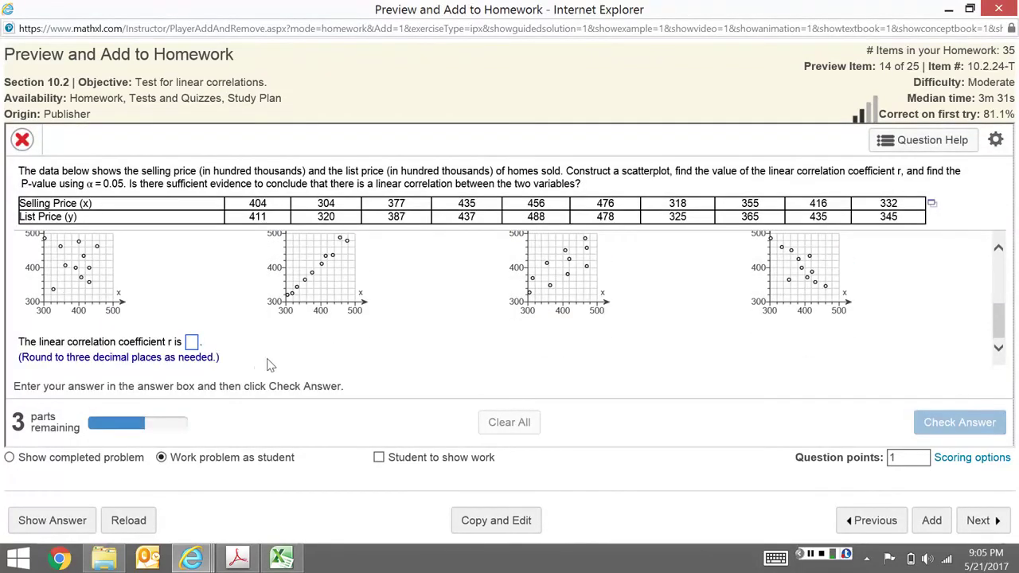
key(alt+Tab)
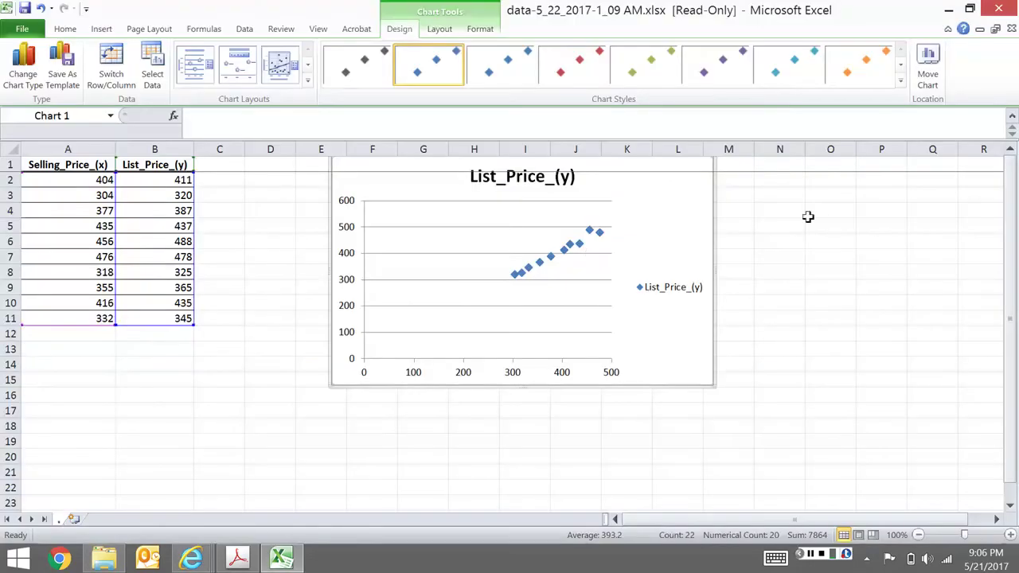
- Return to the Excel price data and deselect the scatter chart
click(809, 213)
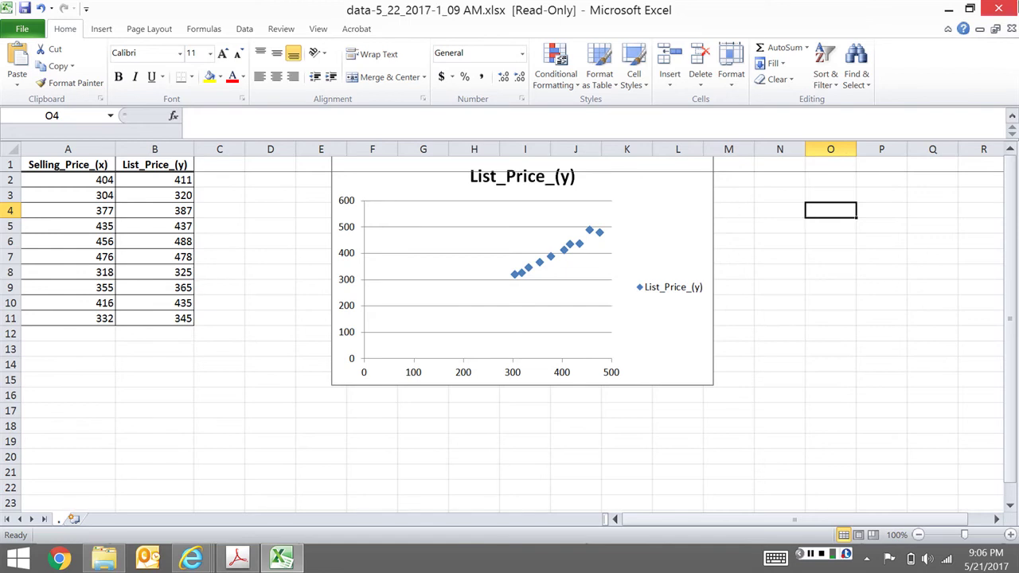
mouse_move(1013, 6)
- Choose the Regression tool from Excel's Data Analysis list
click(245, 28)
click(850, 50)
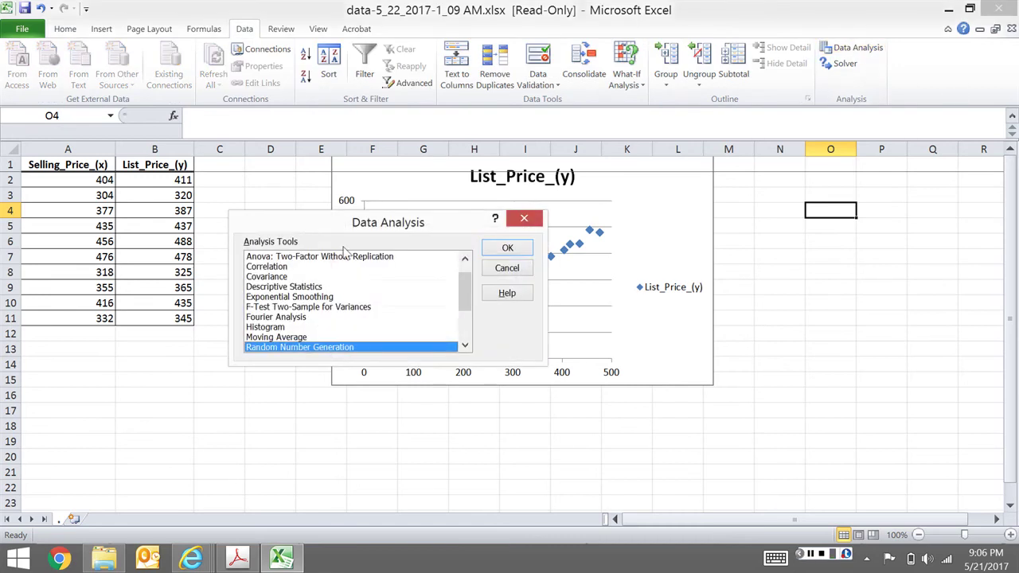
click(271, 267)
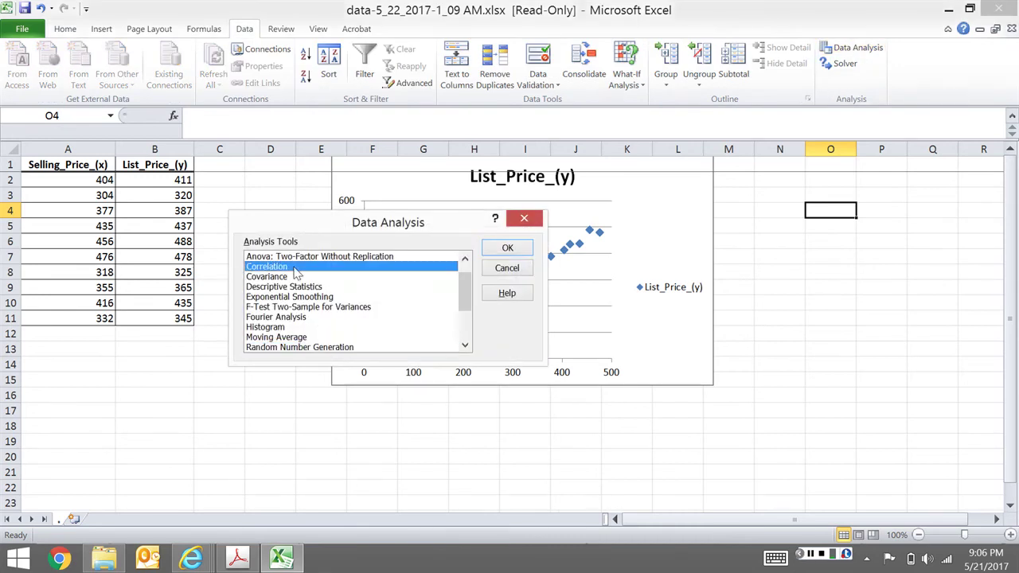
click(309, 337)
scroll(309, 341, down, 1)
click(309, 337)
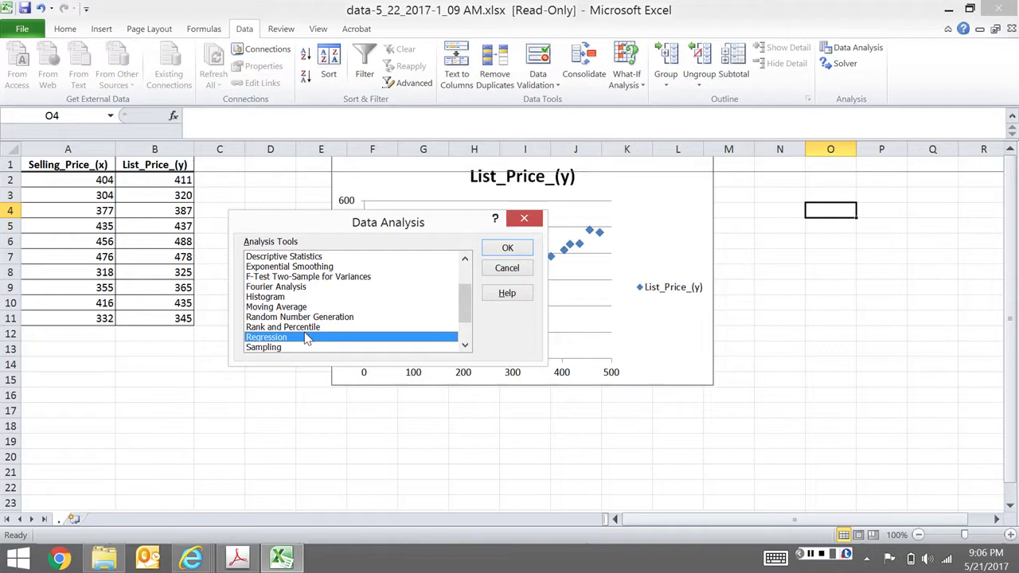
key(alt+Tab)
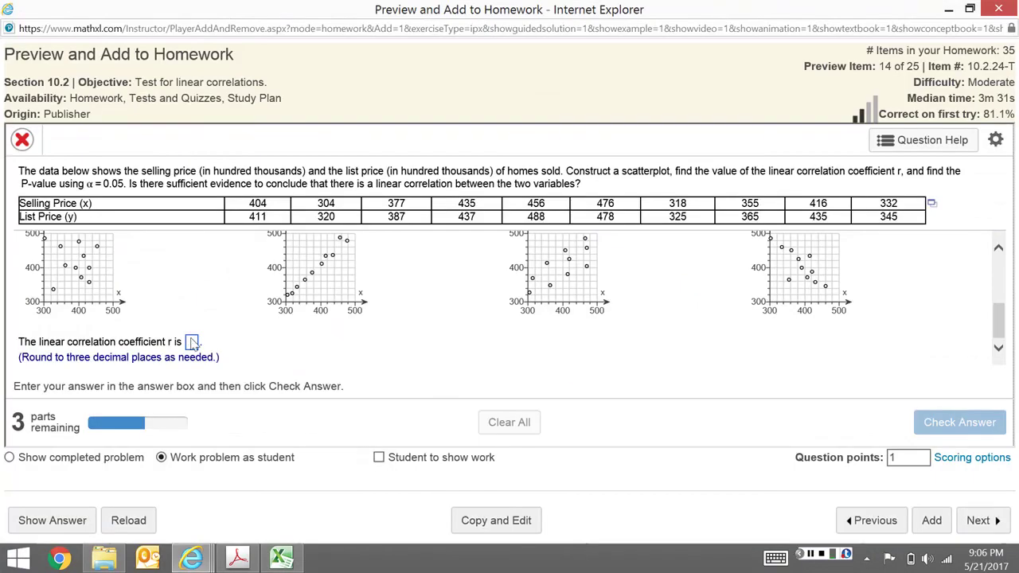
key(alt+Tab)
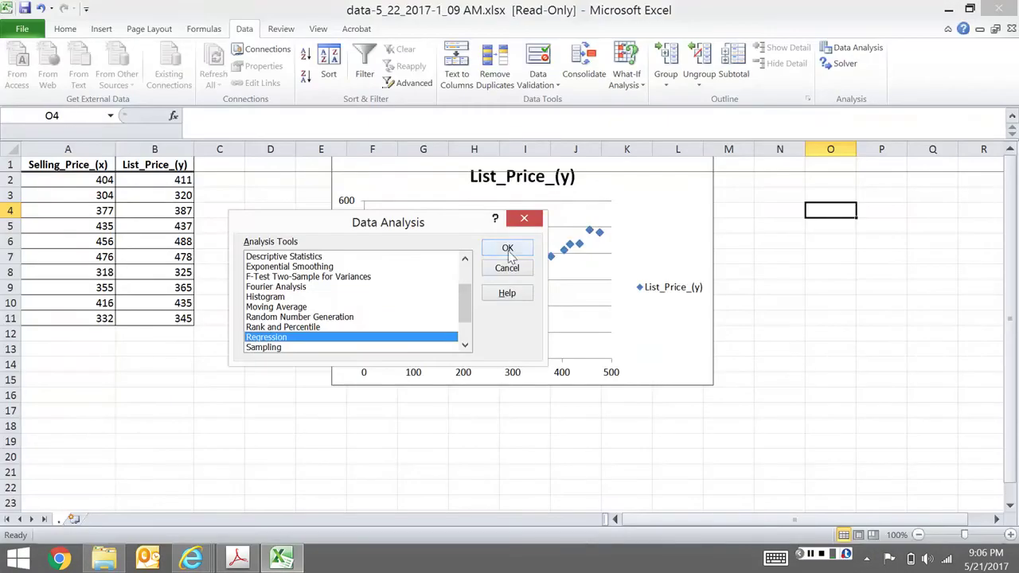
click(508, 250)
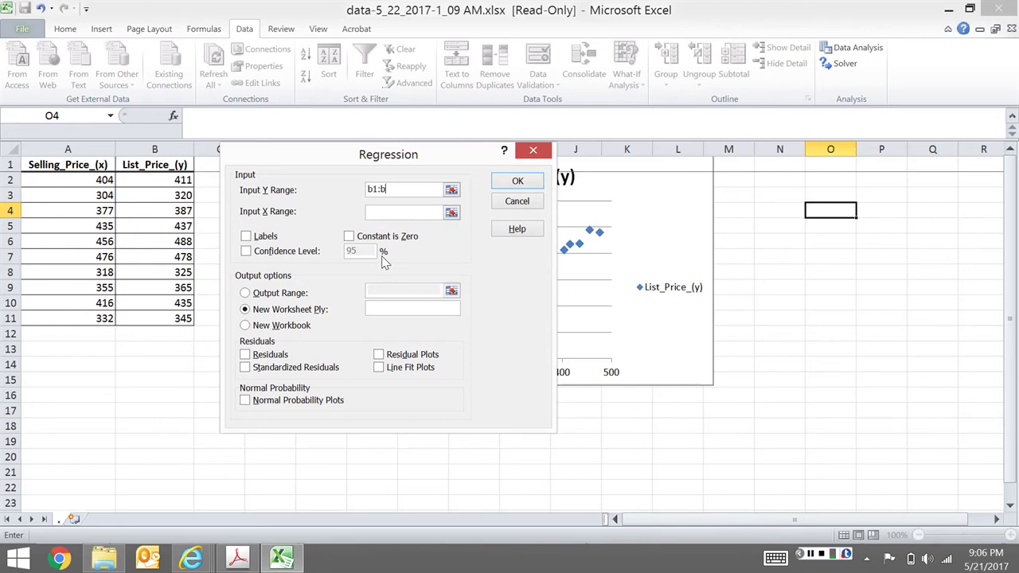
- Set Y range B1:B11 and X range A1:A11, with Labels and 95% confidence level on
text(11)
text(a1)
click(246, 237)
click(246, 251)
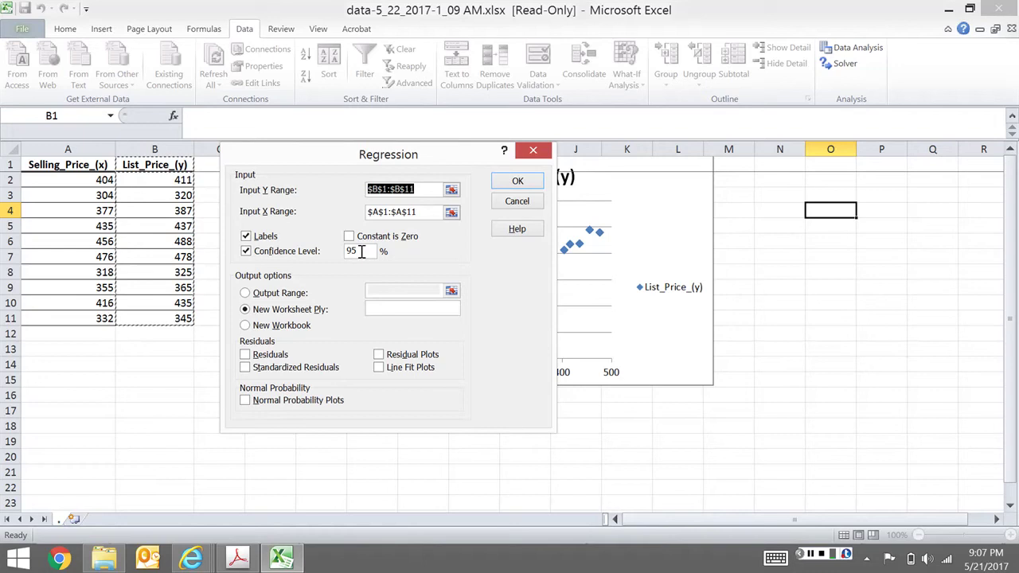
key(alt+Tab)
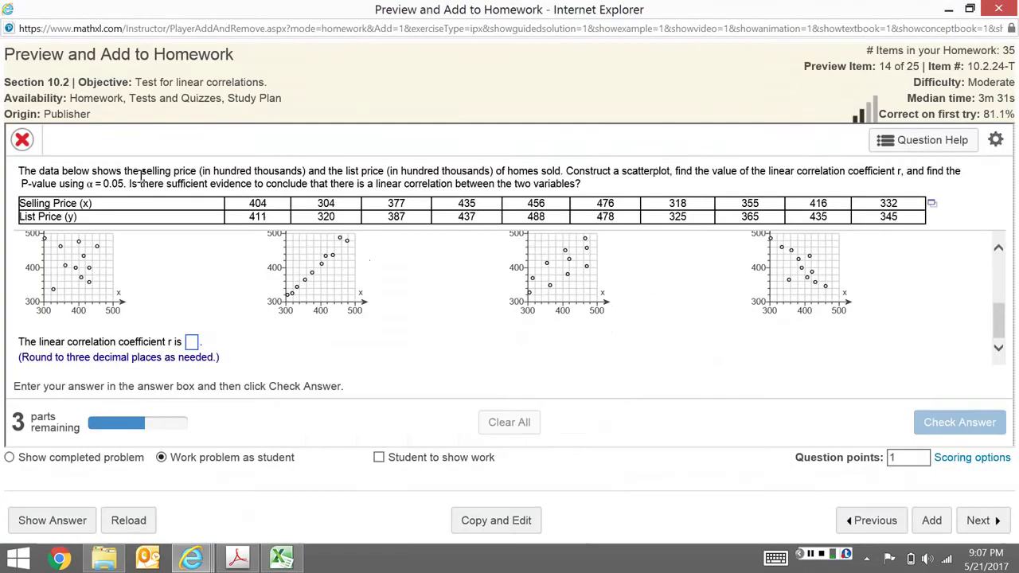
key(alt+Tab)
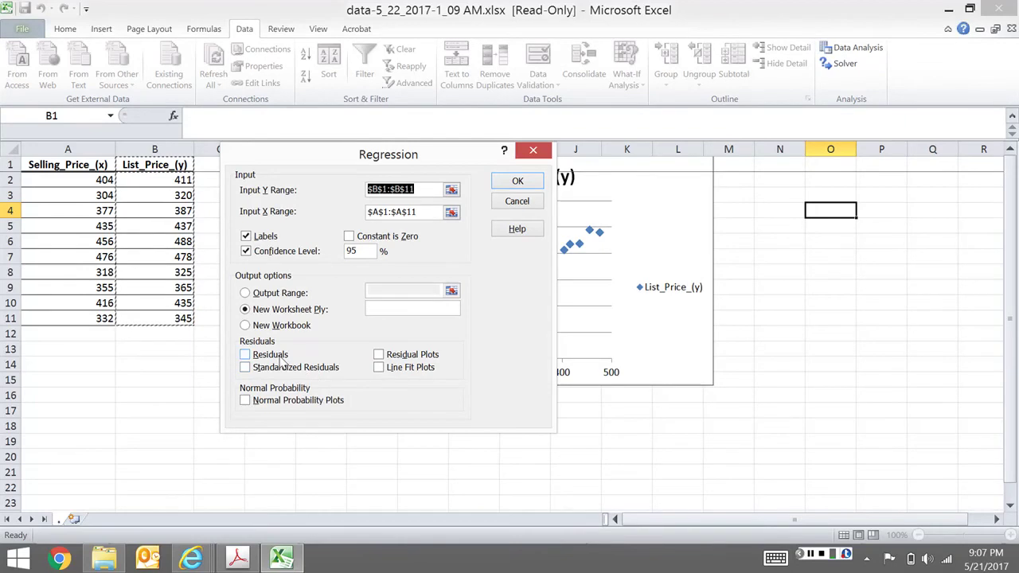
- Run the regression onto a new worksheet and bring up its SUMMARY OUTPUT
click(514, 182)
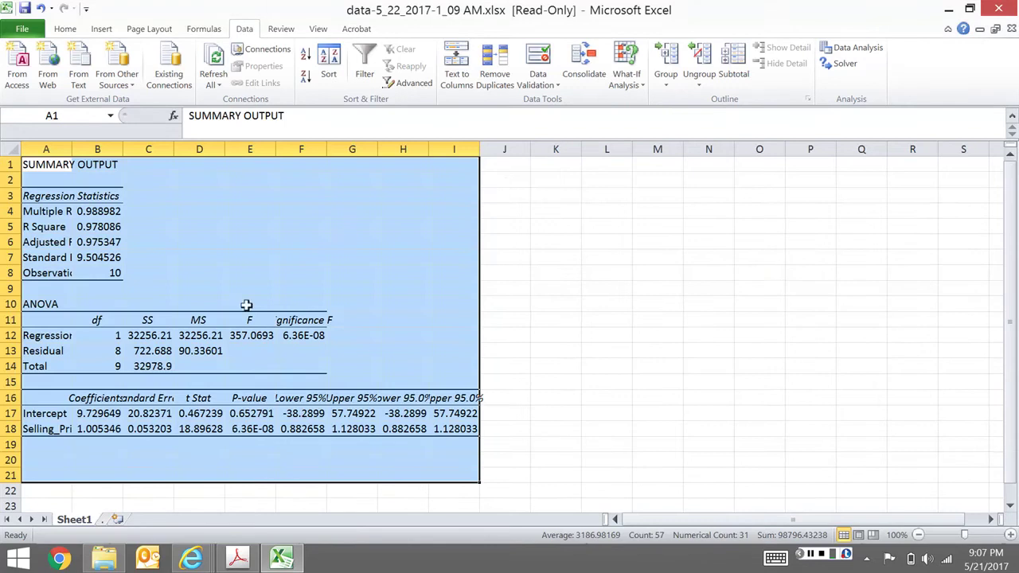
key(alt+Tab)
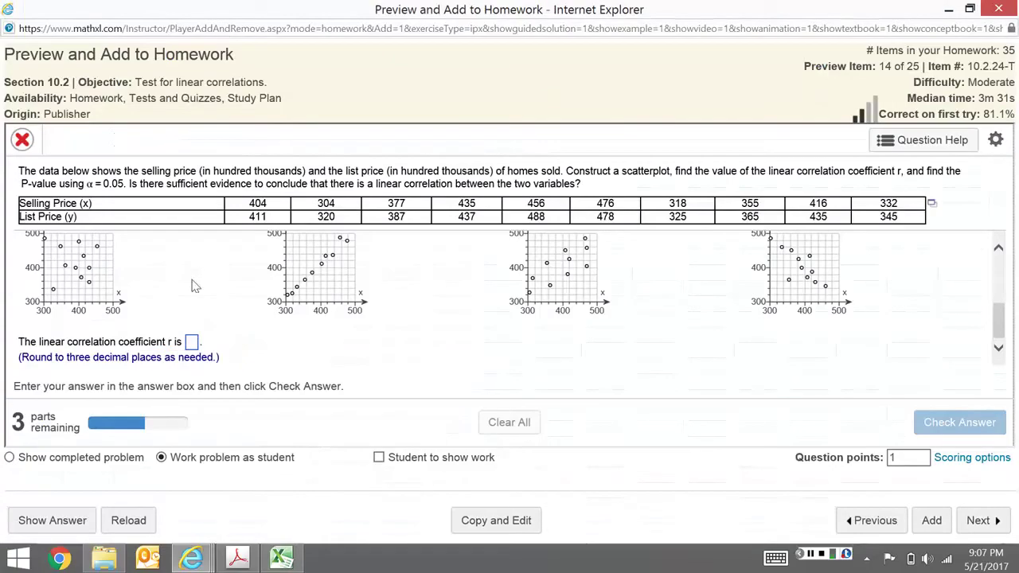
click(283, 558)
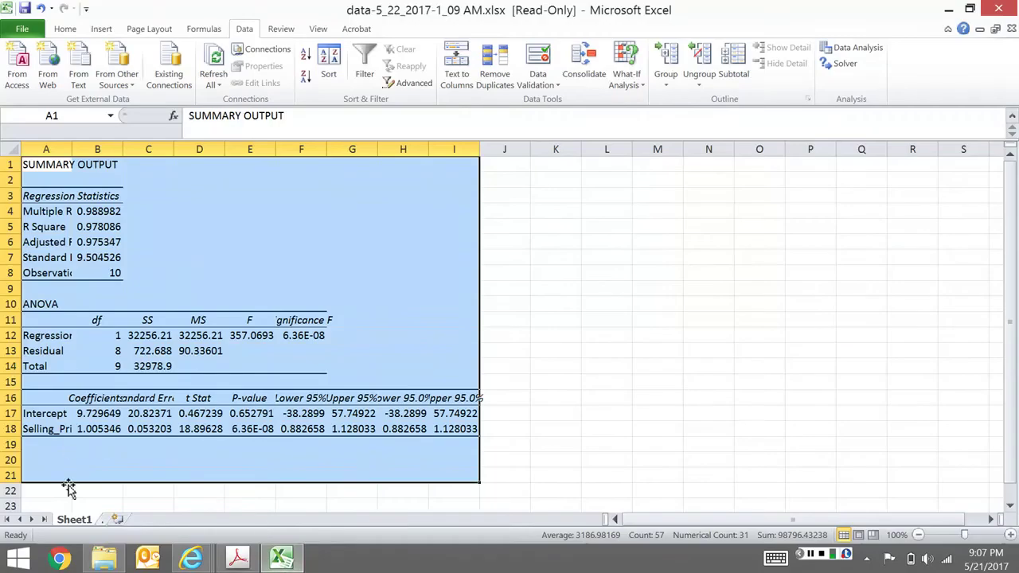
click(114, 520)
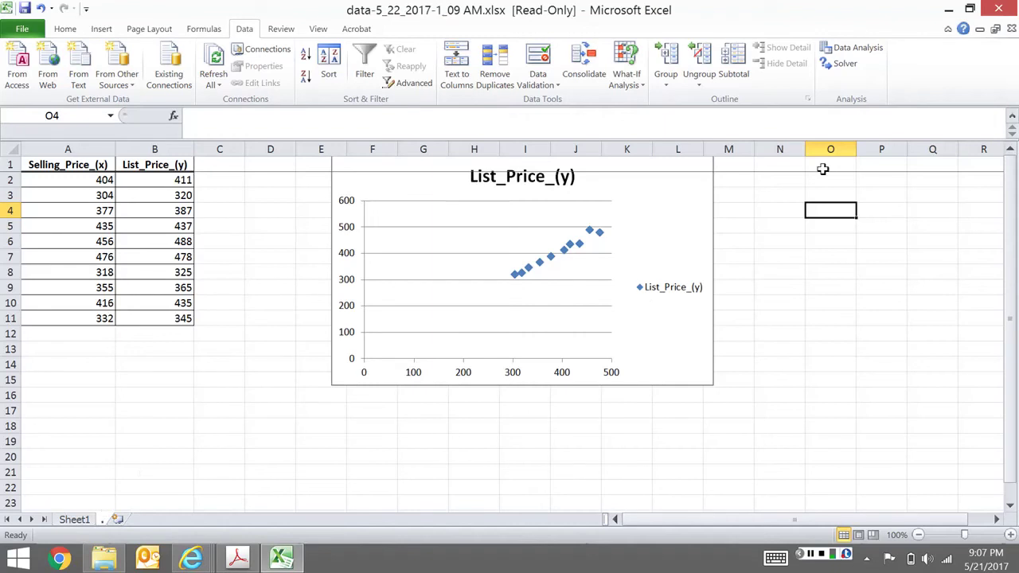
click(90, 519)
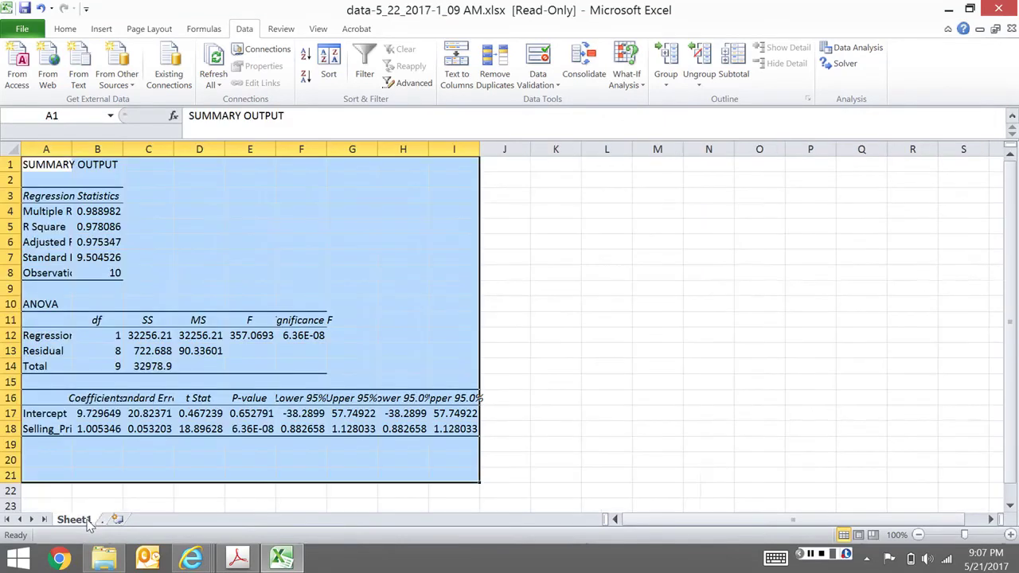
- Highlight the Multiple R value 0.988982 and widen column A
mouse_move(159, 243)
mouse_down()
mouse_move(172, 255)
mouse_move(160, 256)
mouse_up()
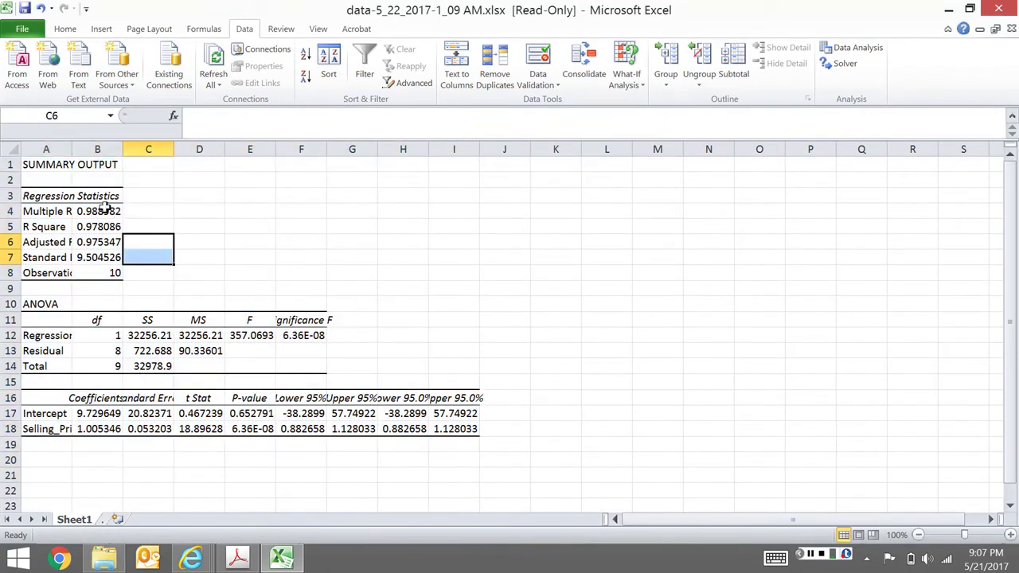
click(104, 209)
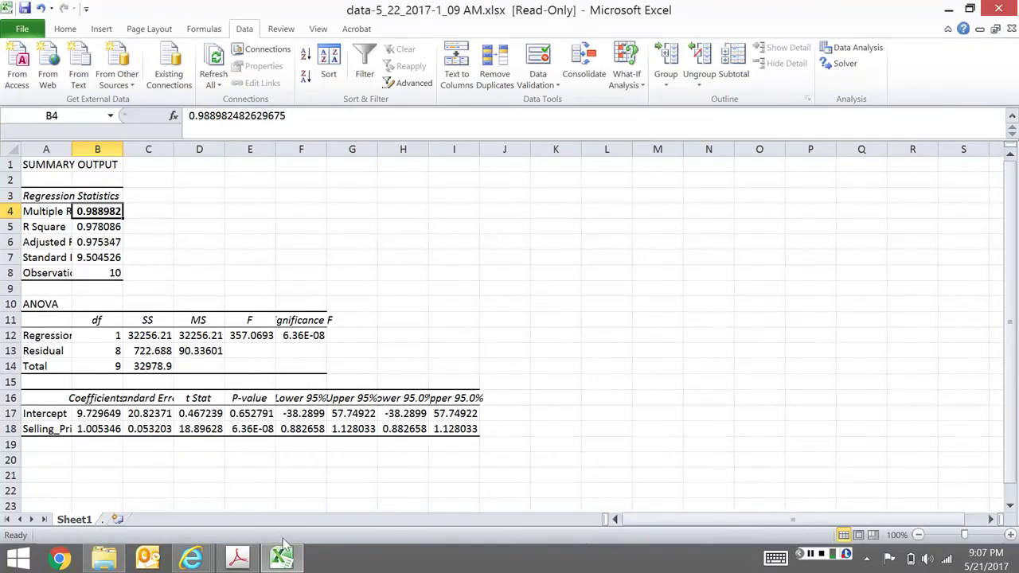
drag(72, 151, 86, 163)
- Enter .989 as the linear correlation coefficient r in MathXL
mouse_move(196, 559)
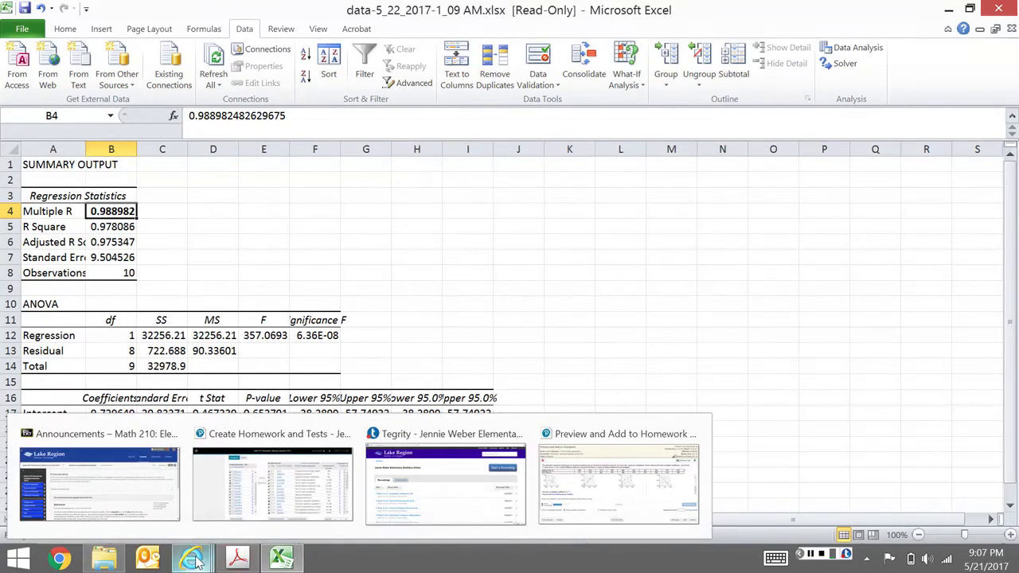
click(587, 510)
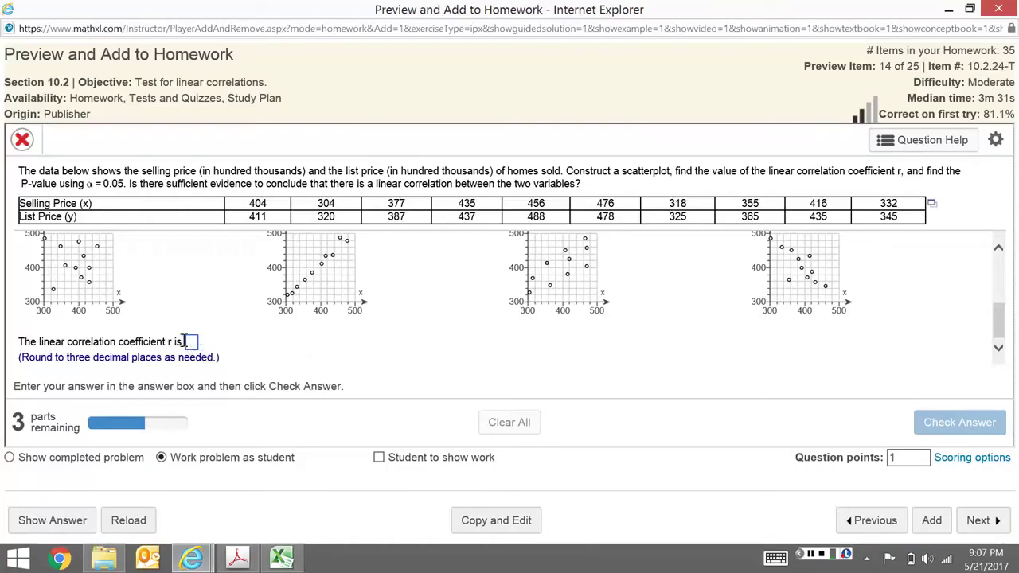
click(190, 342)
key(alt+Tab)
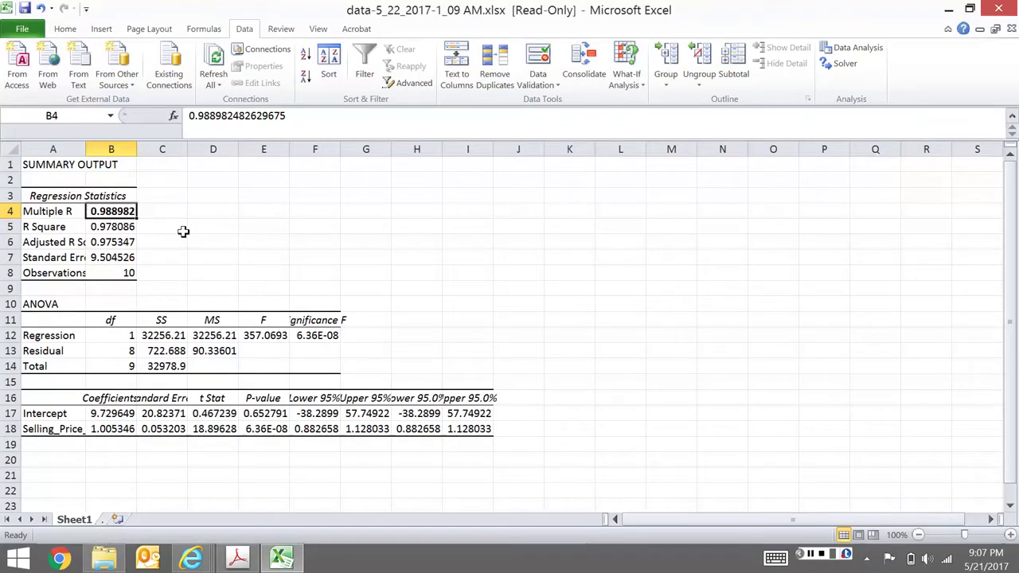
key(alt+Tab)
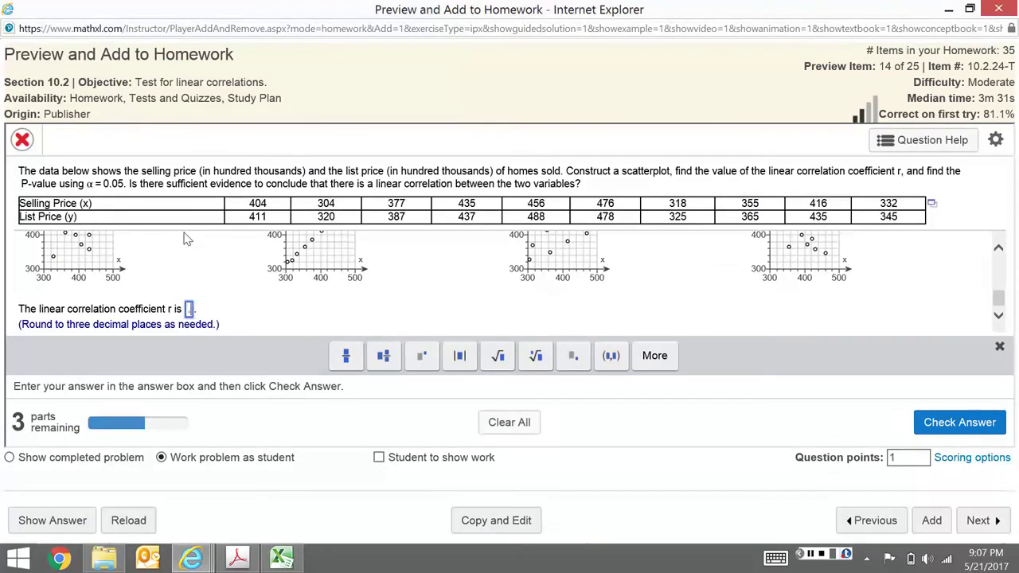
text(.989)
click(183, 231)
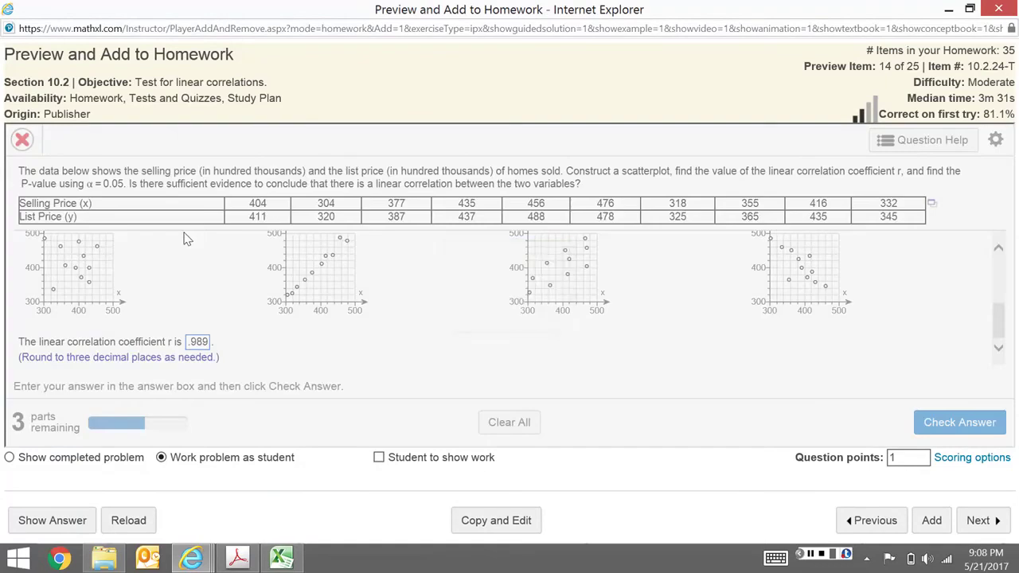
key(alt+Tab)
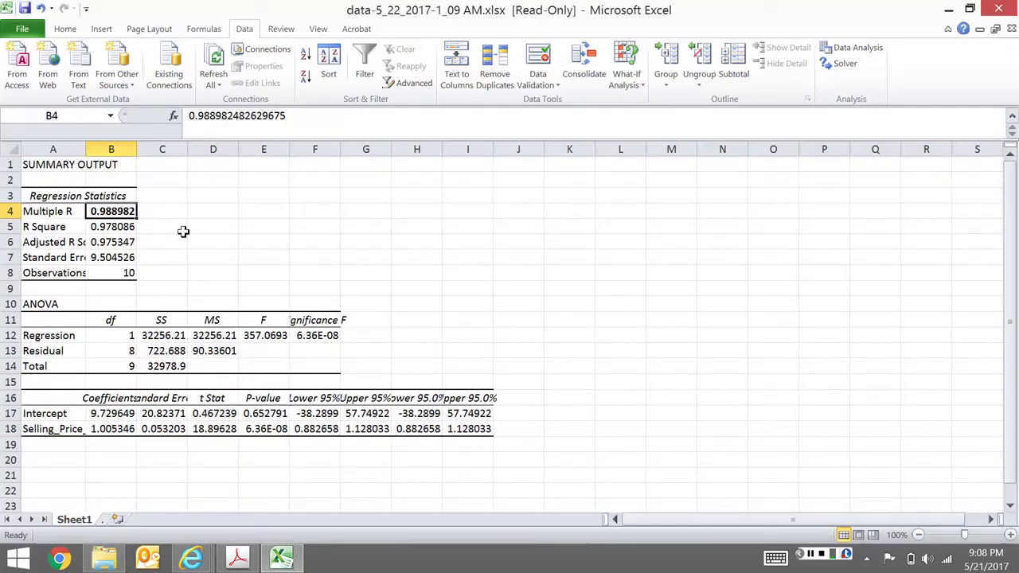
- Bold the slope's t Stat 18.89628 and P-value 6.36E-08 in the regression output
click(175, 430)
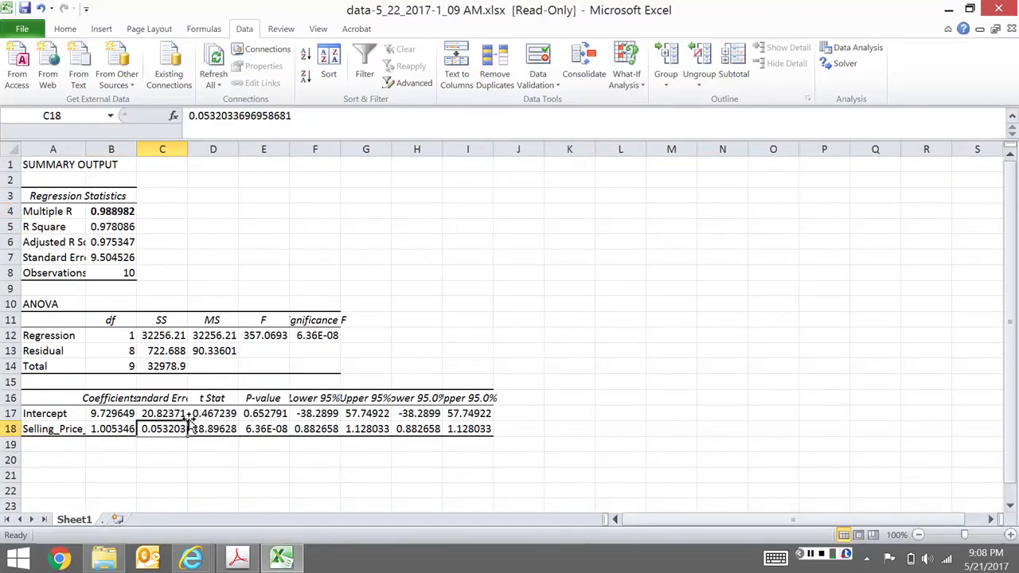
click(194, 428)
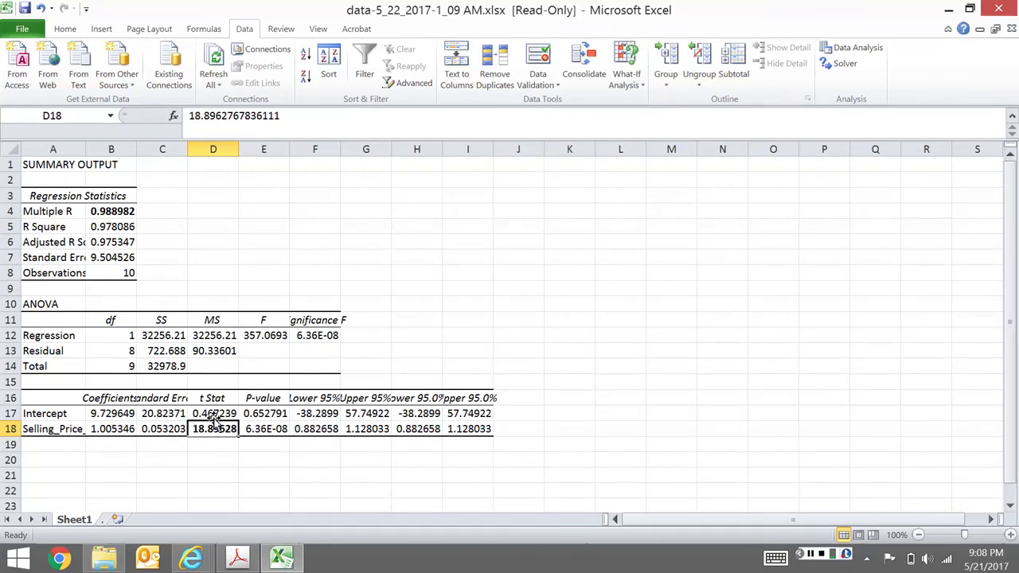
key(Left)
key(Left)
key(Left)
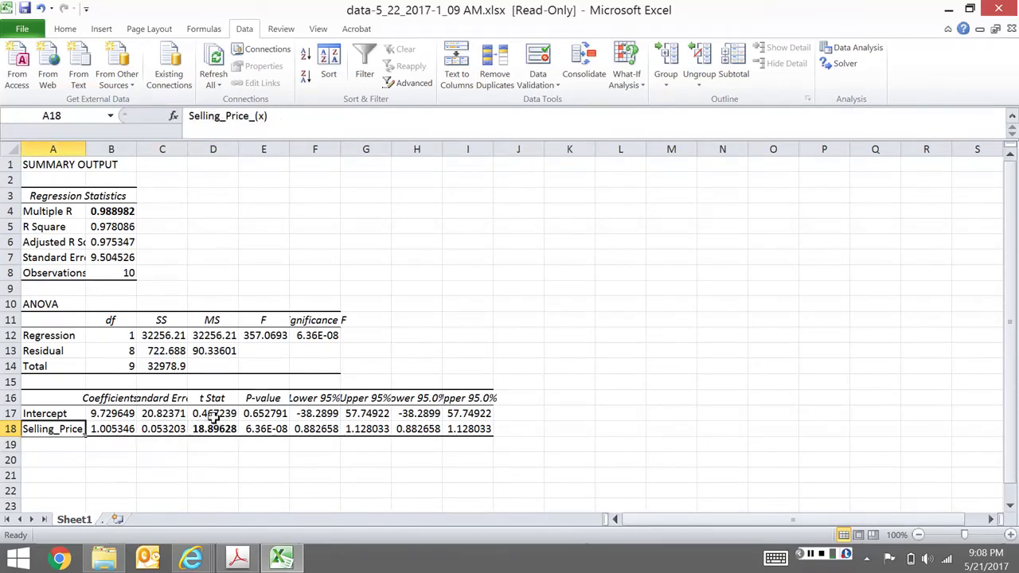
key(alt+Tab)
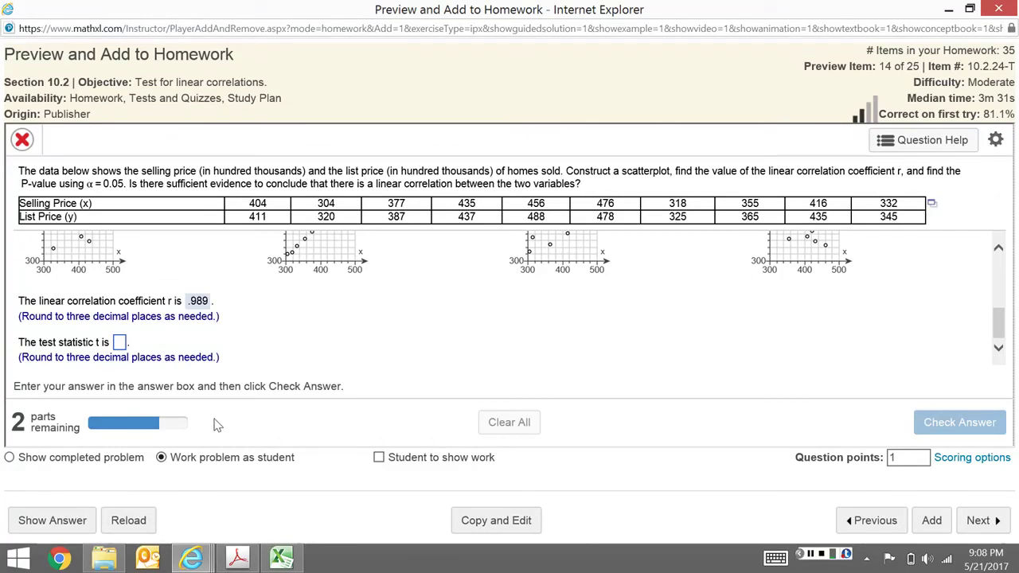
key(alt+Tab)
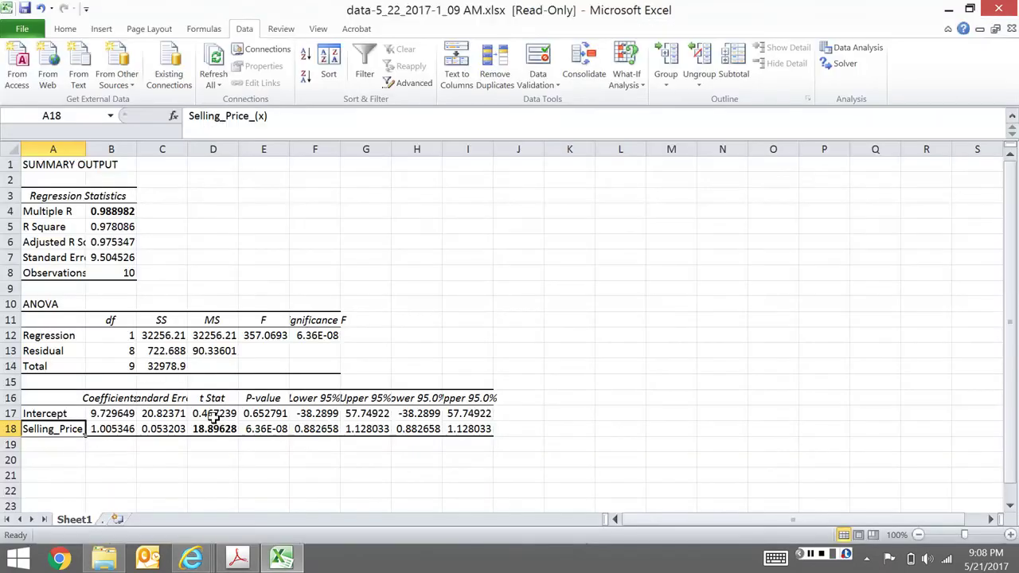
key(alt+Tab)
key(alt+Tab)
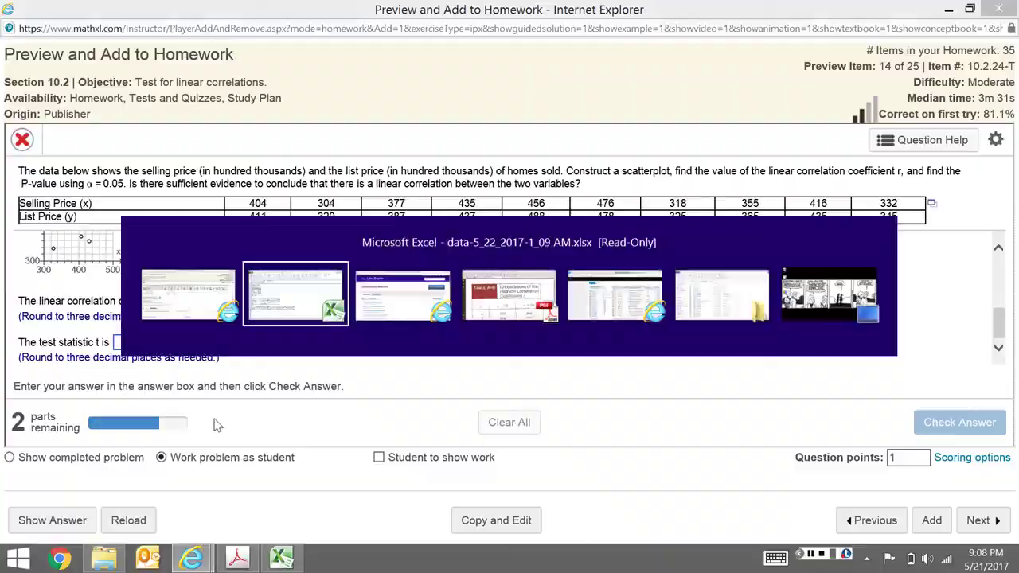
key(Right)
key(Right)
key(Right)
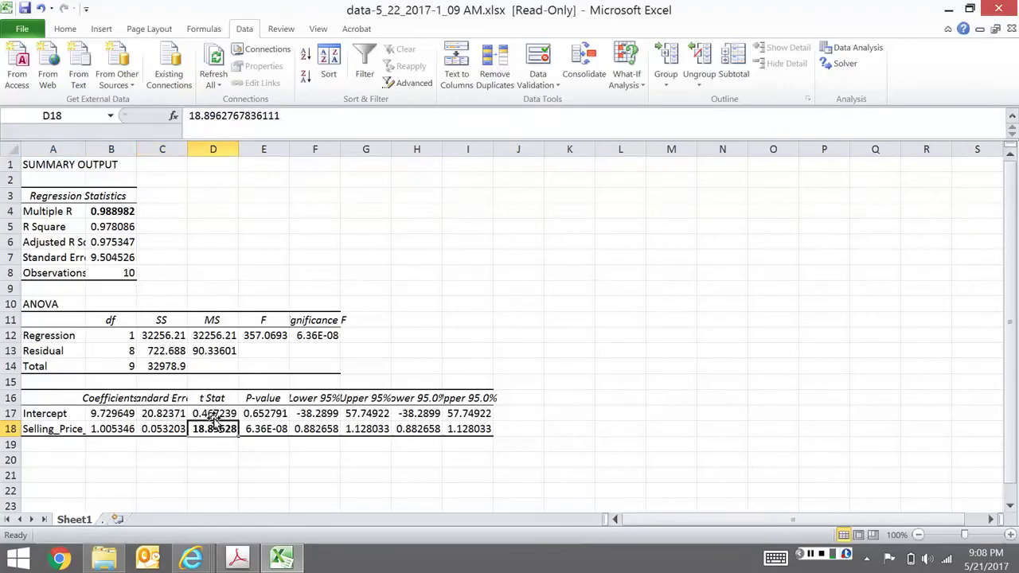
key(Right)
key(ctrl+b)
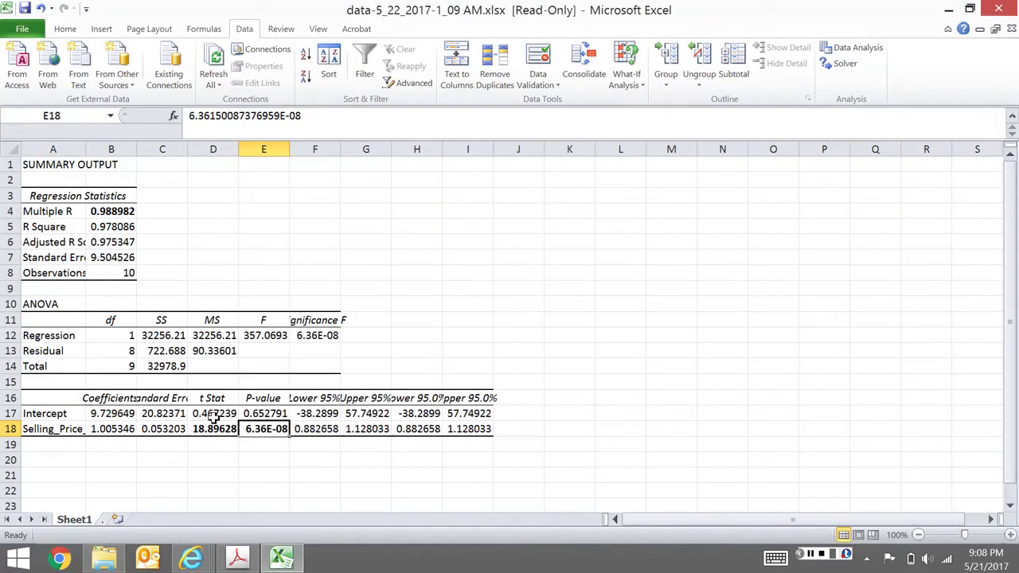
- Start the MathXL test statistic answer by typing 18
key(alt+Tab)
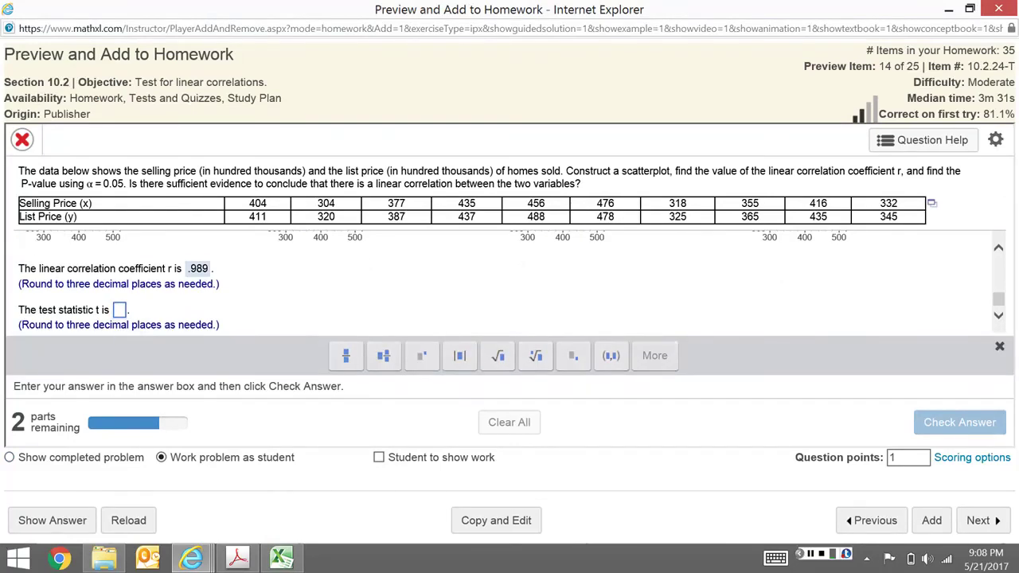
double_click(111, 325)
click(119, 310)
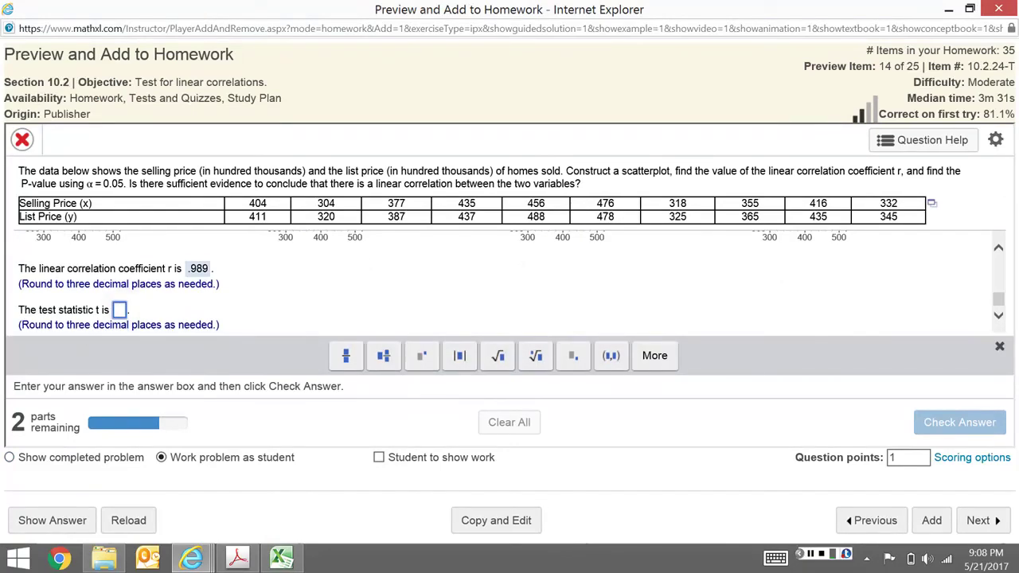
text(18)
key(alt+Tab)
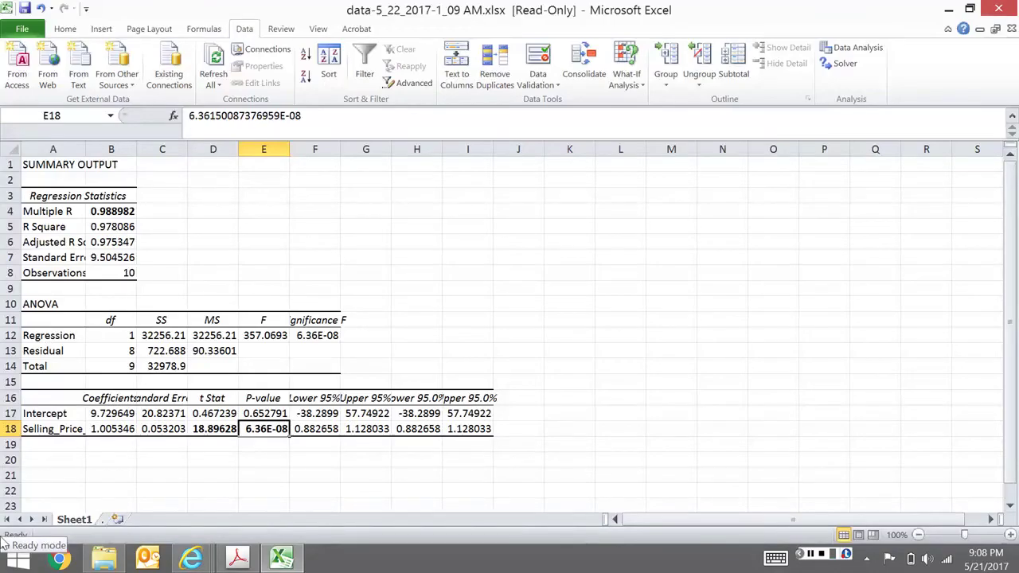
- Complete the test statistic as 18.896
key(alt+Tab)
text(.896)
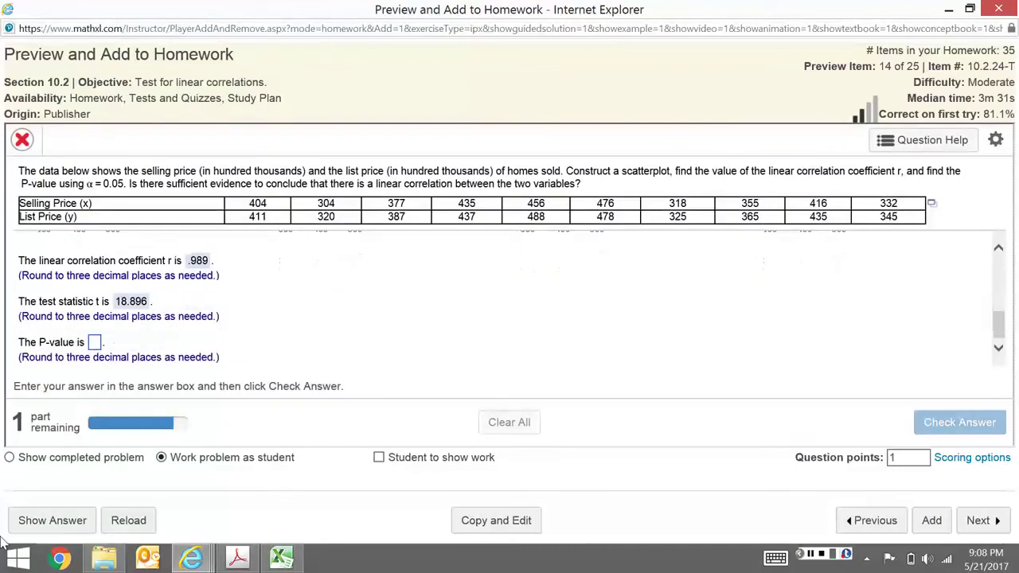
key(alt+Tab)
key(Right)
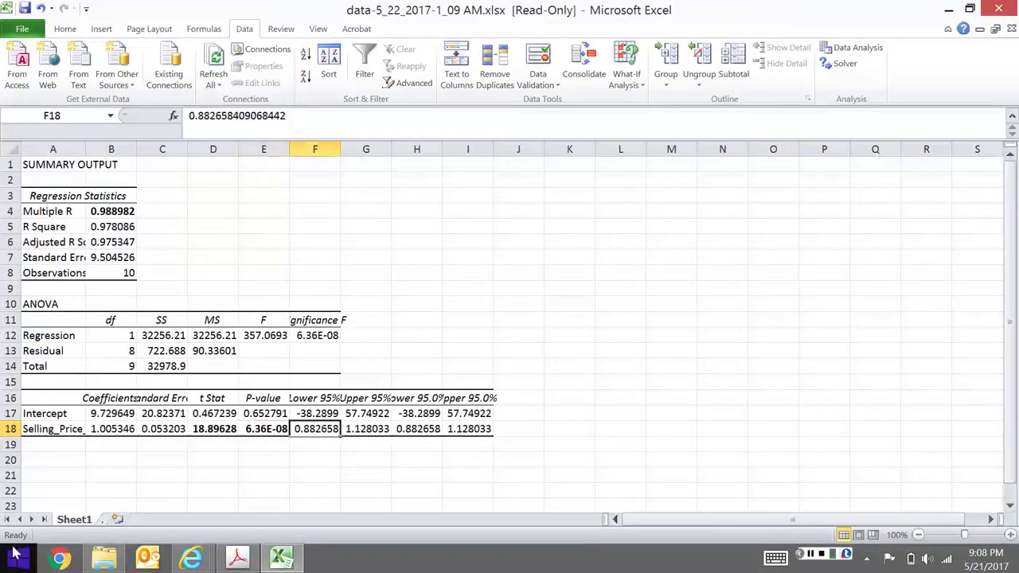
key(alt+Tab)
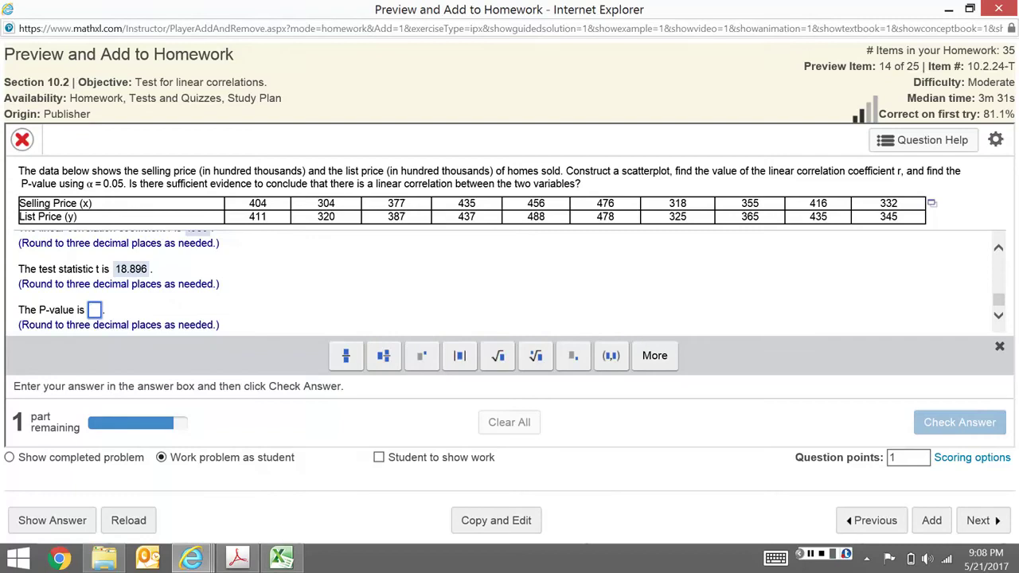
- Enter the P-value as .000, based on Excel's 6.36E-08, and check the answers
key(alt+Tab)
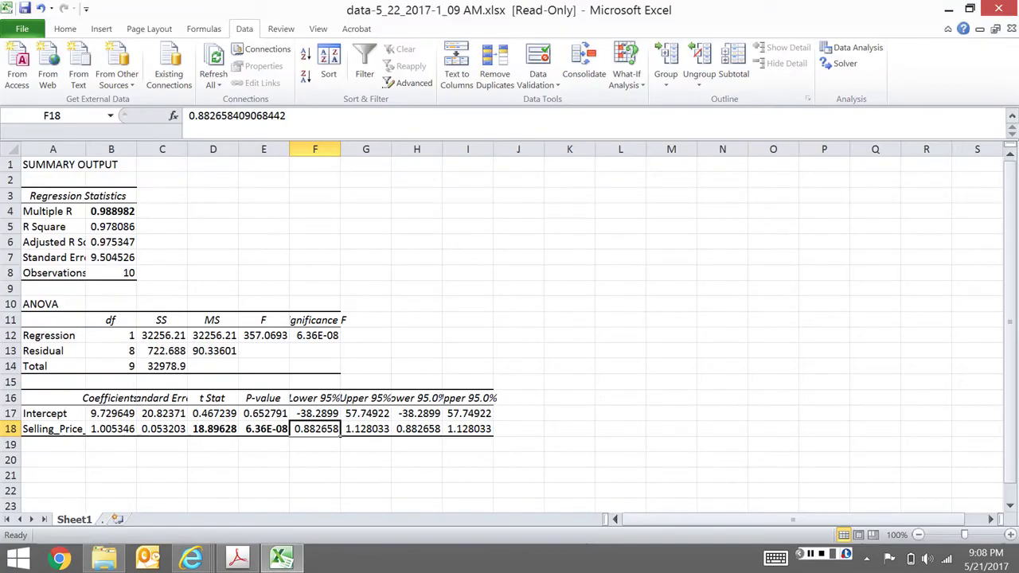
key(Left)
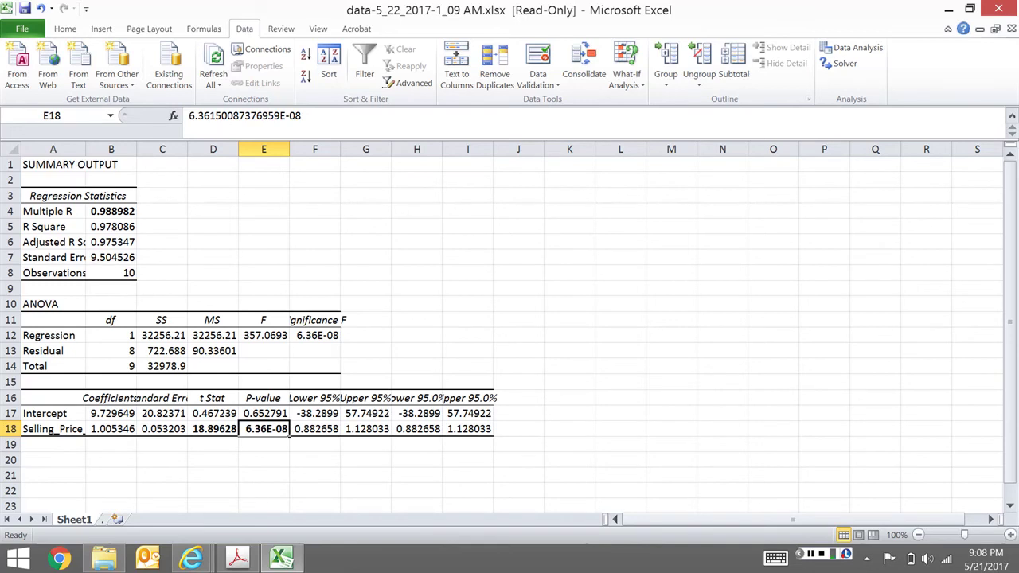
key(alt+Tab)
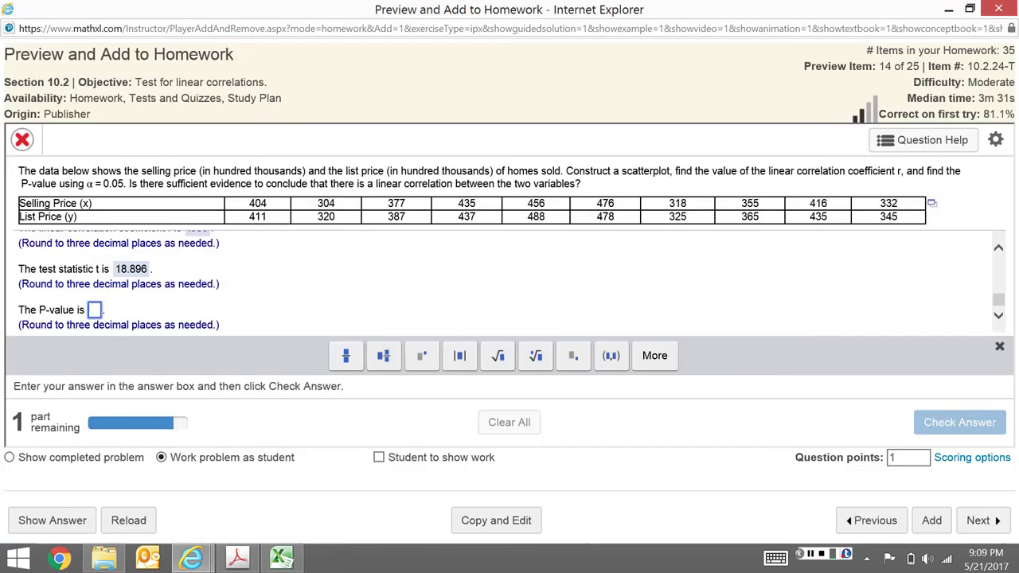
text(.000)
key(Return)
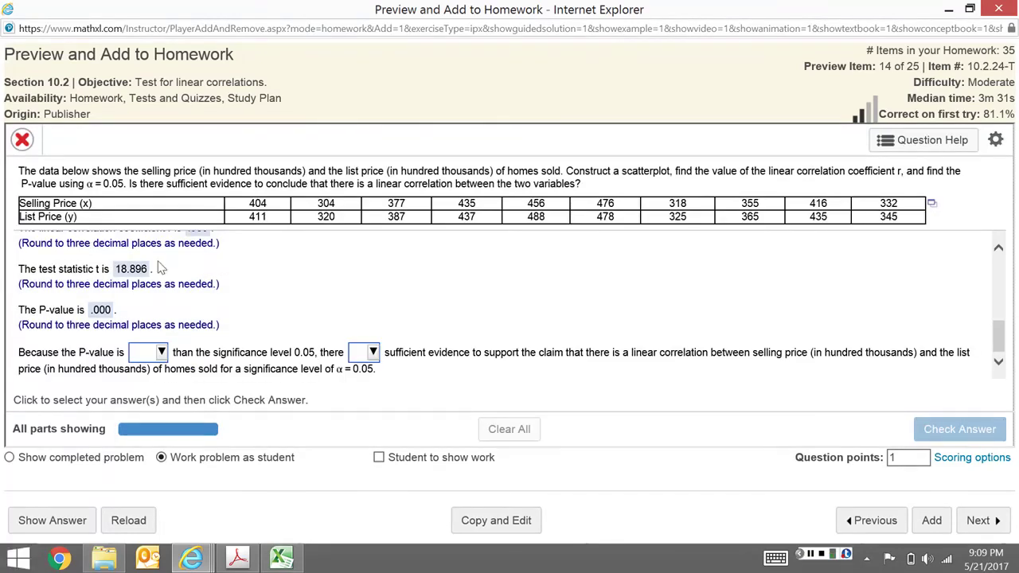
- Complete the conclusion (P-value less than 0.05, 'is' sufficient evidence) and submit the answer
click(158, 352)
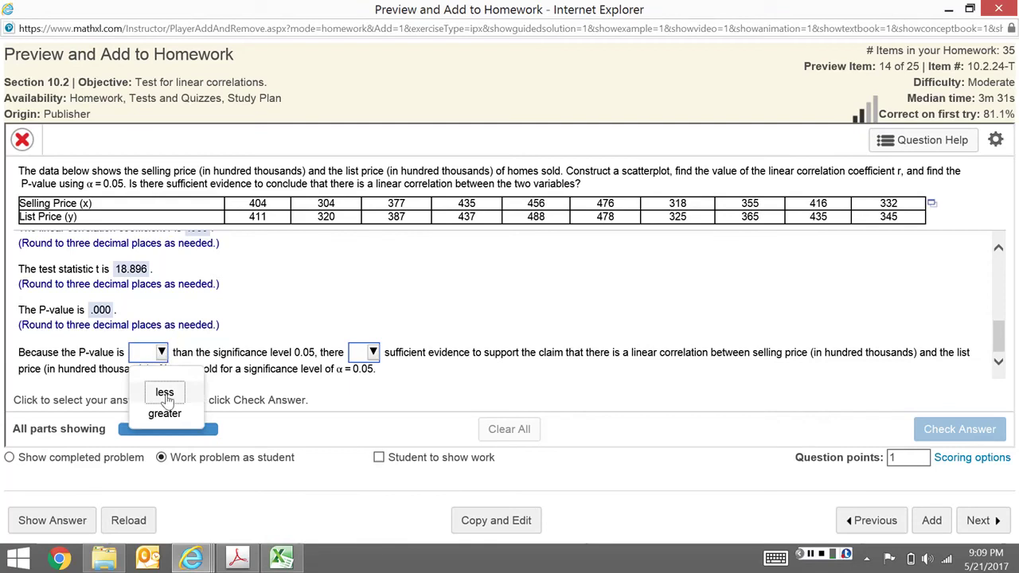
click(164, 389)
click(366, 353)
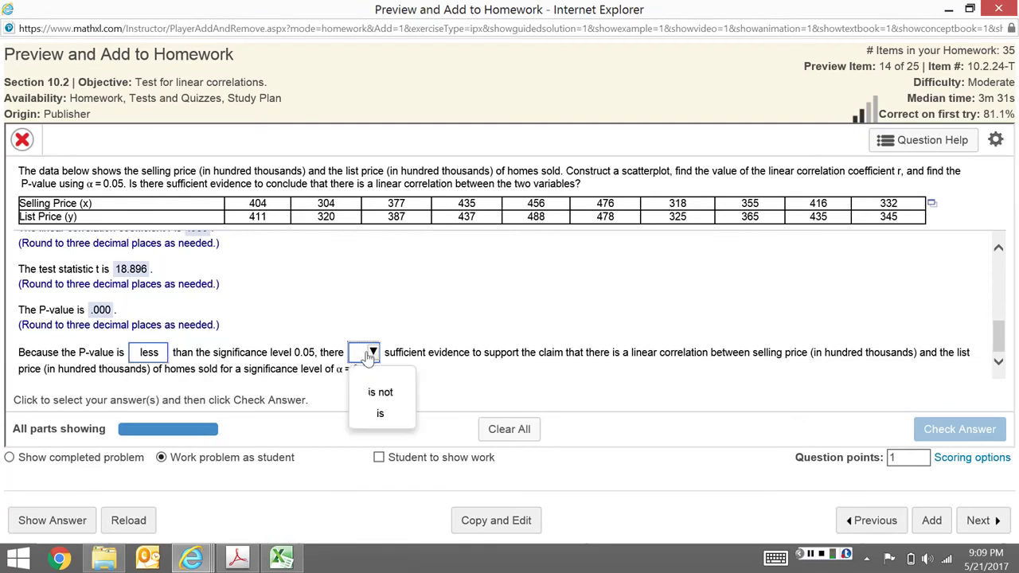
click(382, 415)
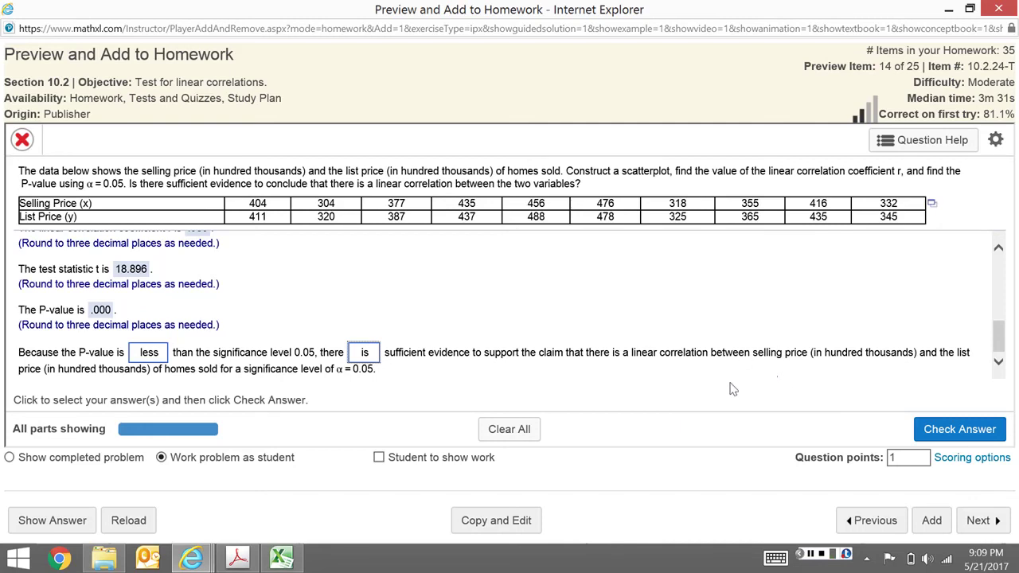
click(960, 429)
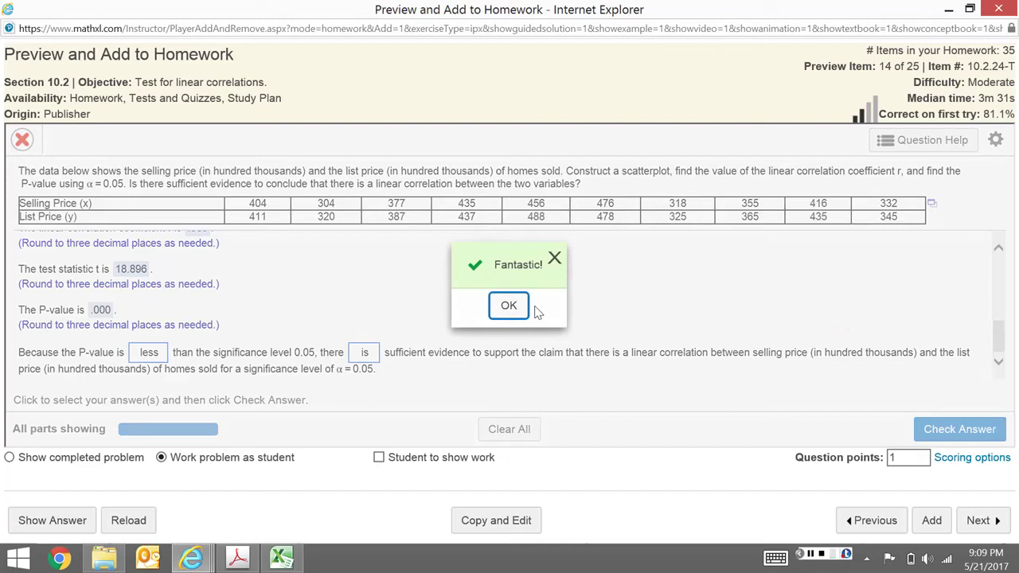
click(512, 305)
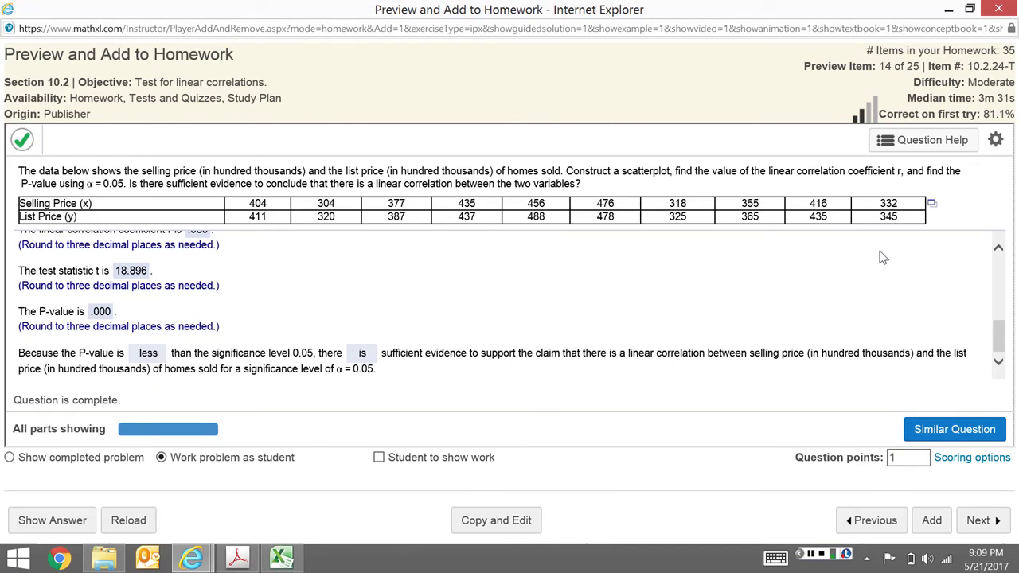
- Add a blank Sheet2 in Excel, return to the price data, then review MathXL's r = .989 result
key(alt+Tab)
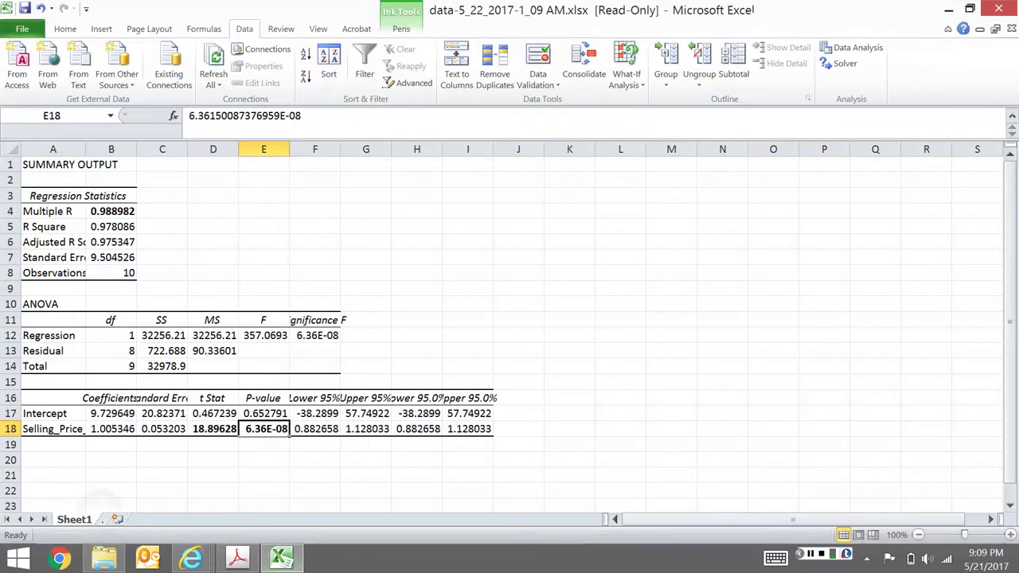
click(116, 519)
click(97, 511)
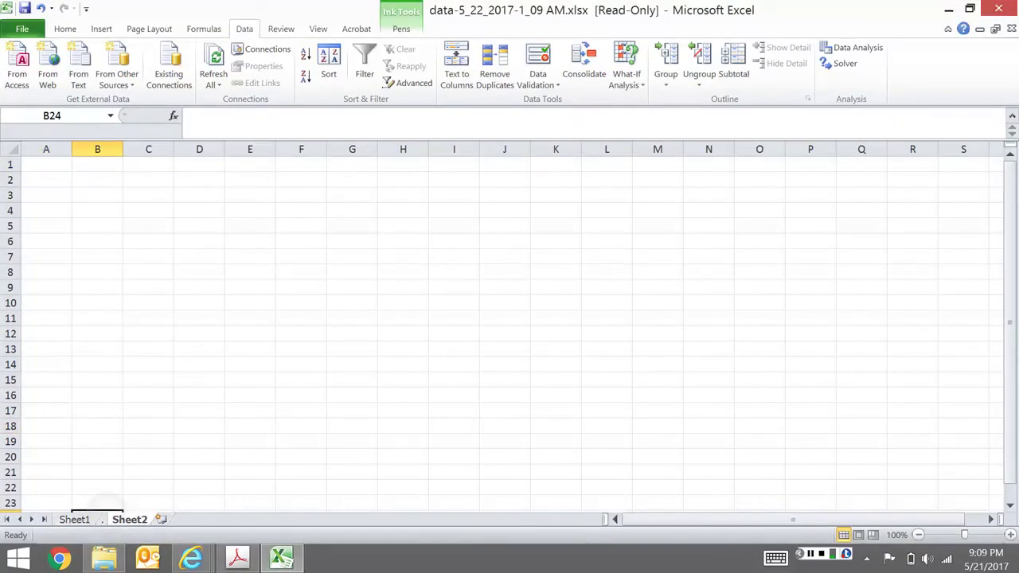
key(ctrl+Page_Up)
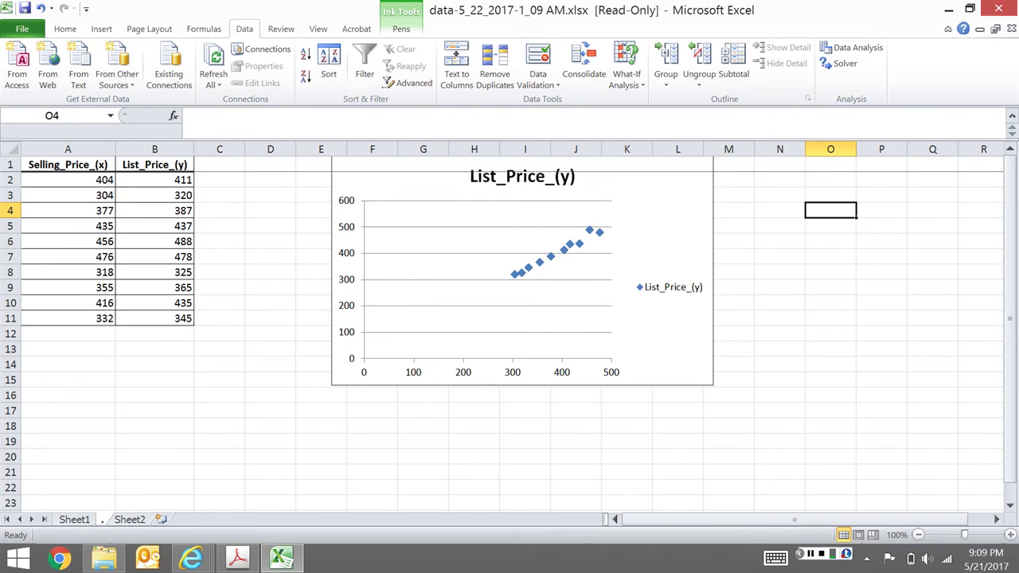
click(191, 558)
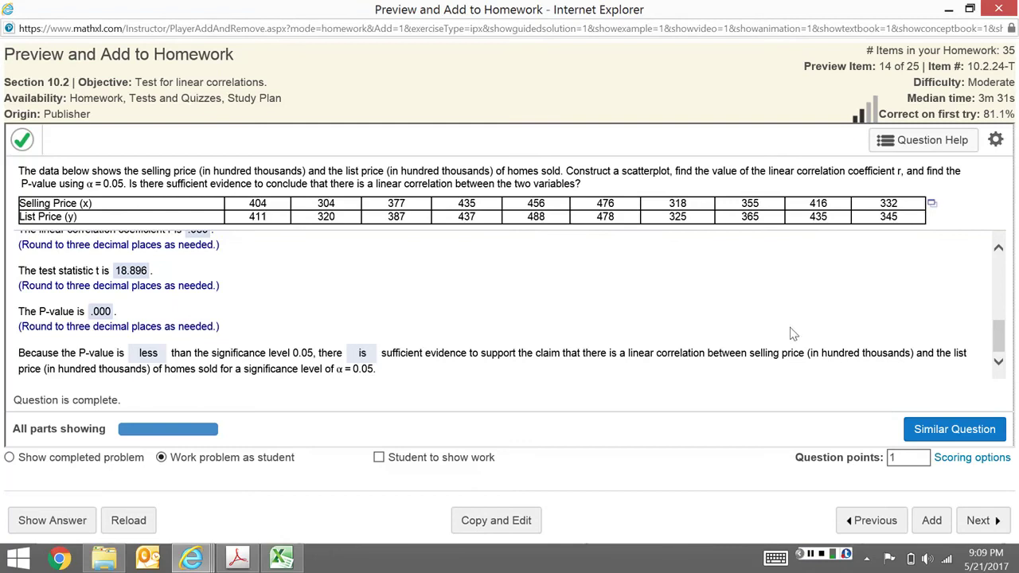
scroll(278, 321, up, 2)
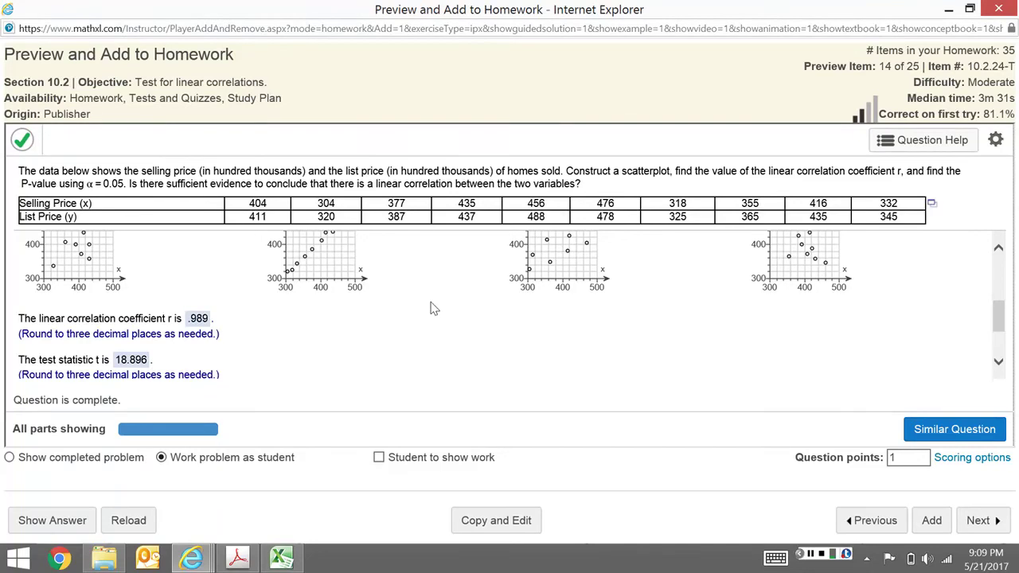
- Select the price columns A1:B11 and choose Correlation from the Data Analysis tools
click(281, 557)
click(93, 165)
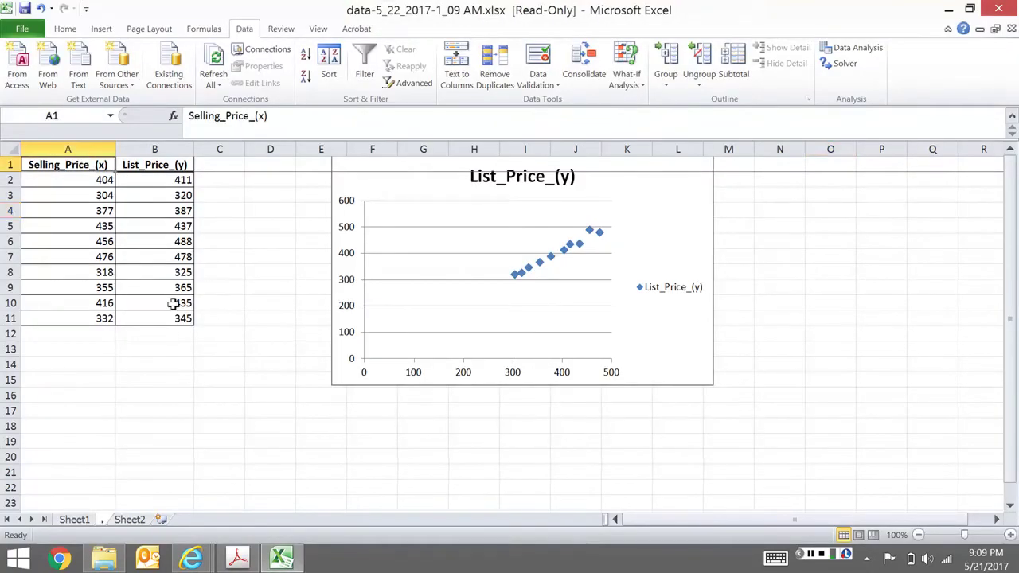
shift+click(168, 305)
drag(167, 305, 164, 294)
click(101, 29)
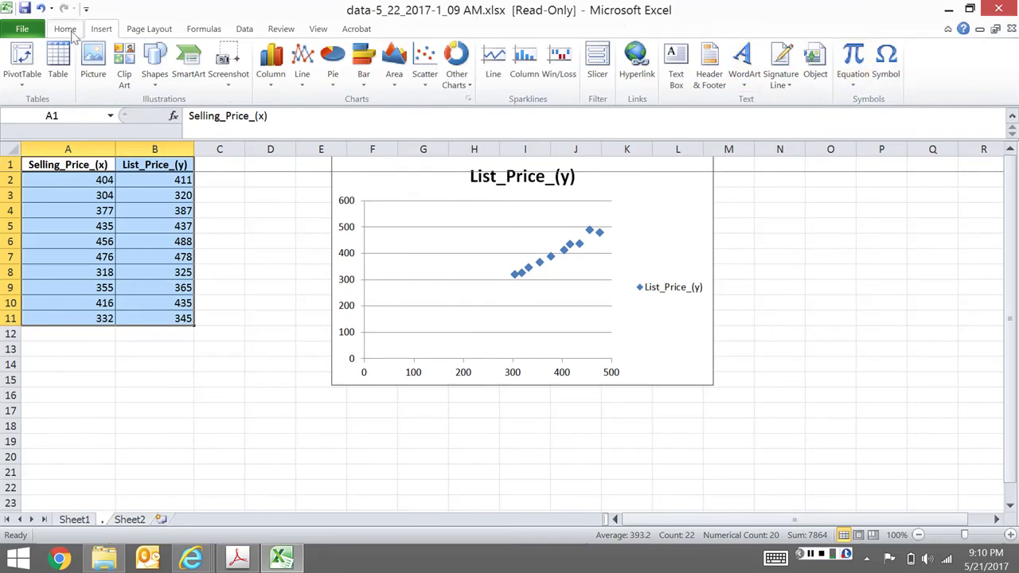
click(246, 30)
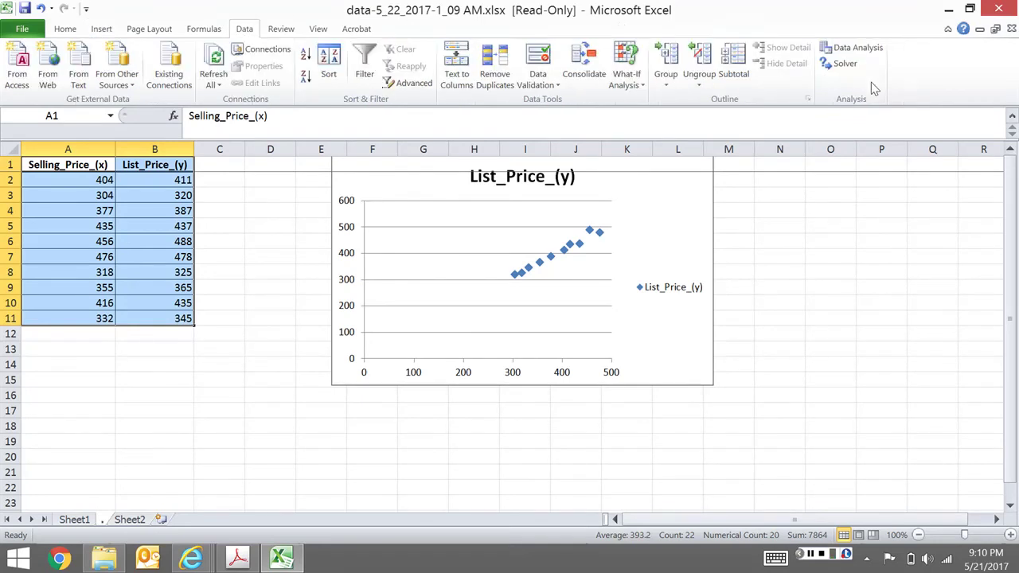
click(832, 48)
click(305, 287)
scroll(305, 288, up, 1)
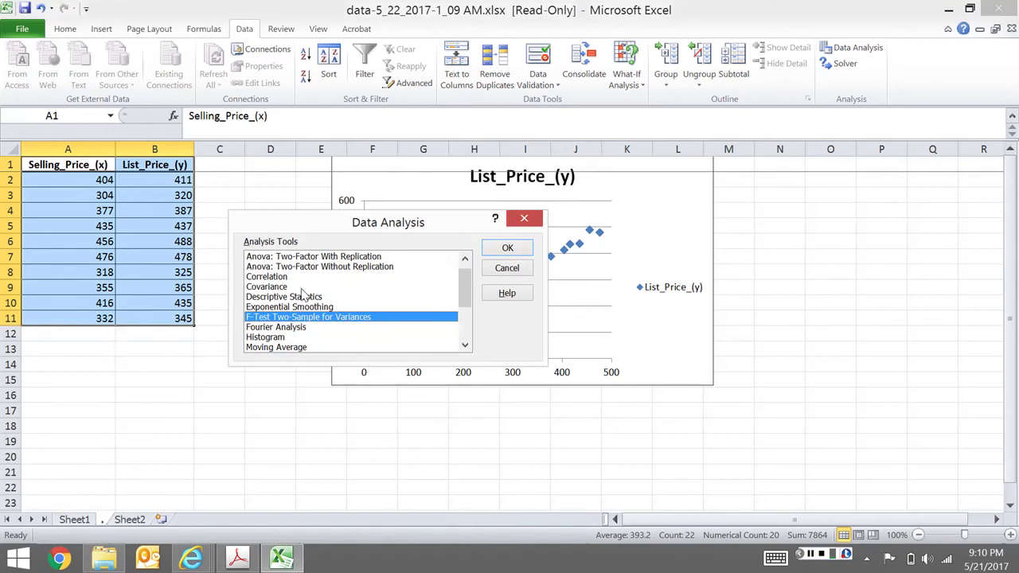
click(292, 277)
click(508, 249)
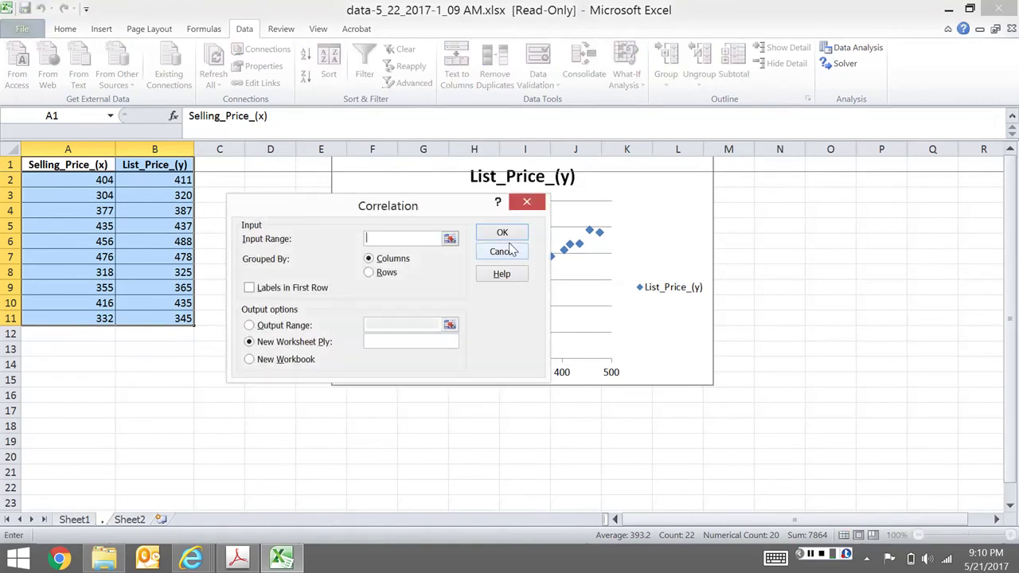
- Run Correlation on a1:b11 with labels in the first row, outputting to a17
text(a1:b11)
click(322, 291)
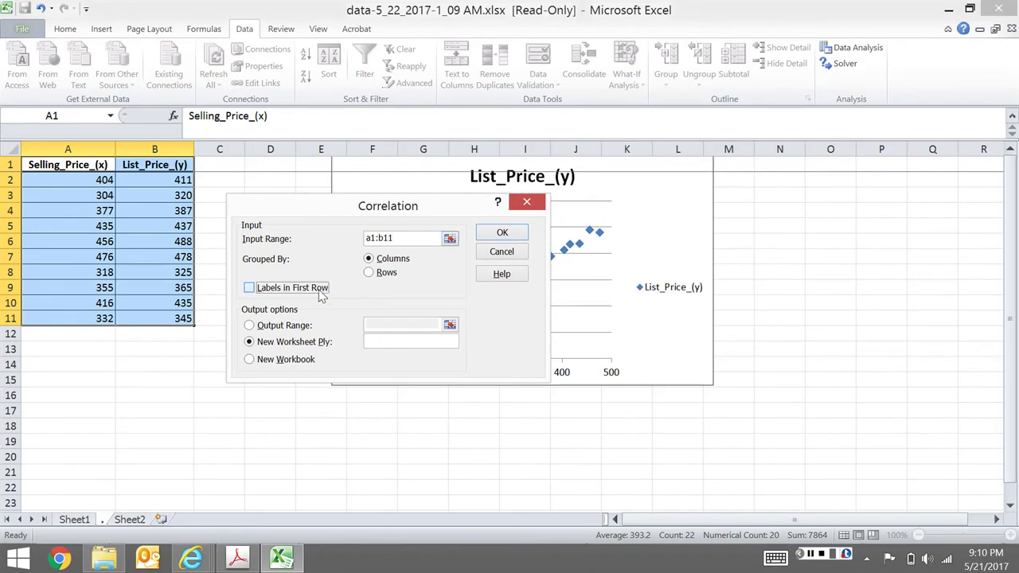
click(288, 326)
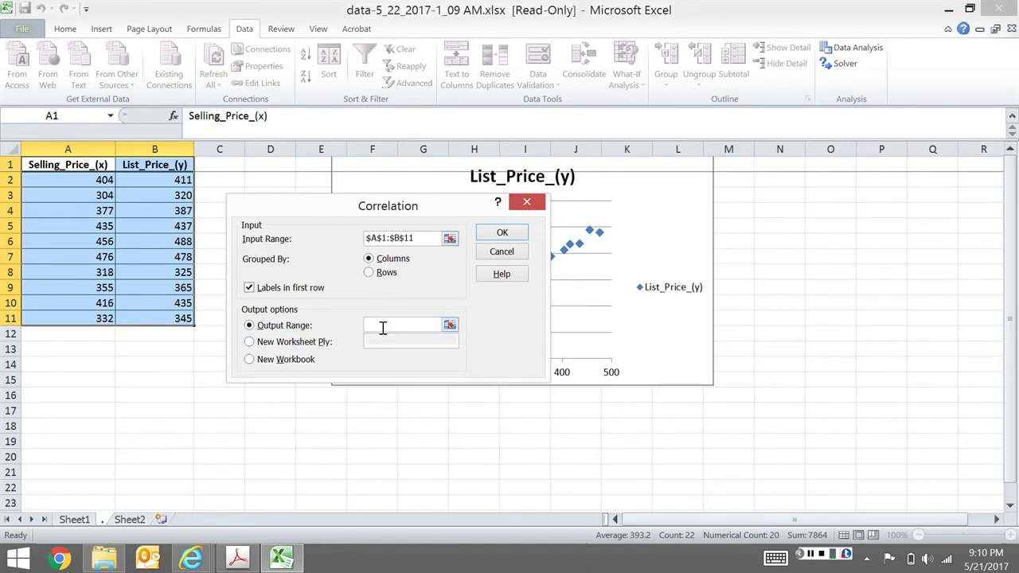
text(a17)
click(503, 232)
click(278, 437)
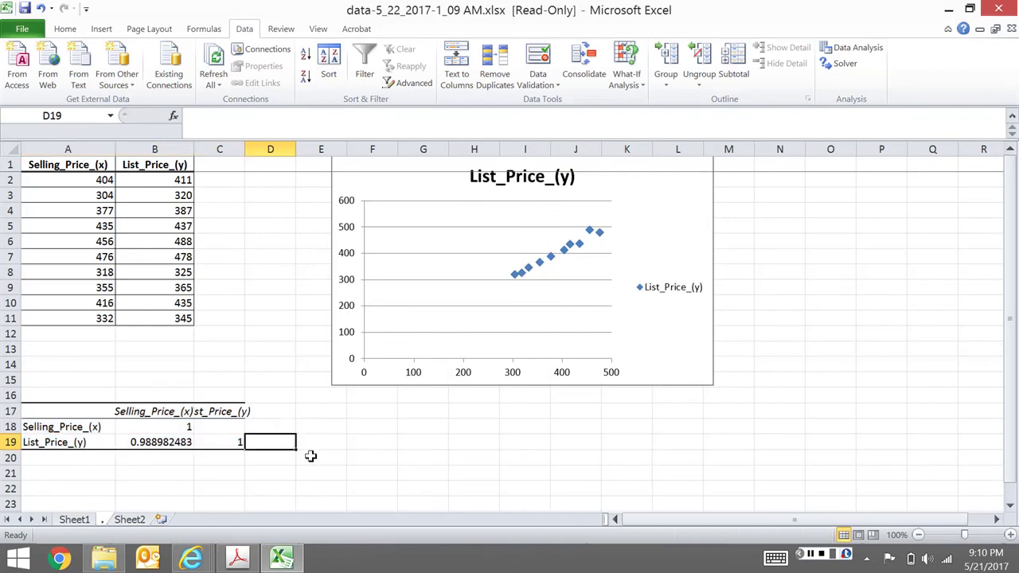
click(206, 380)
click(172, 443)
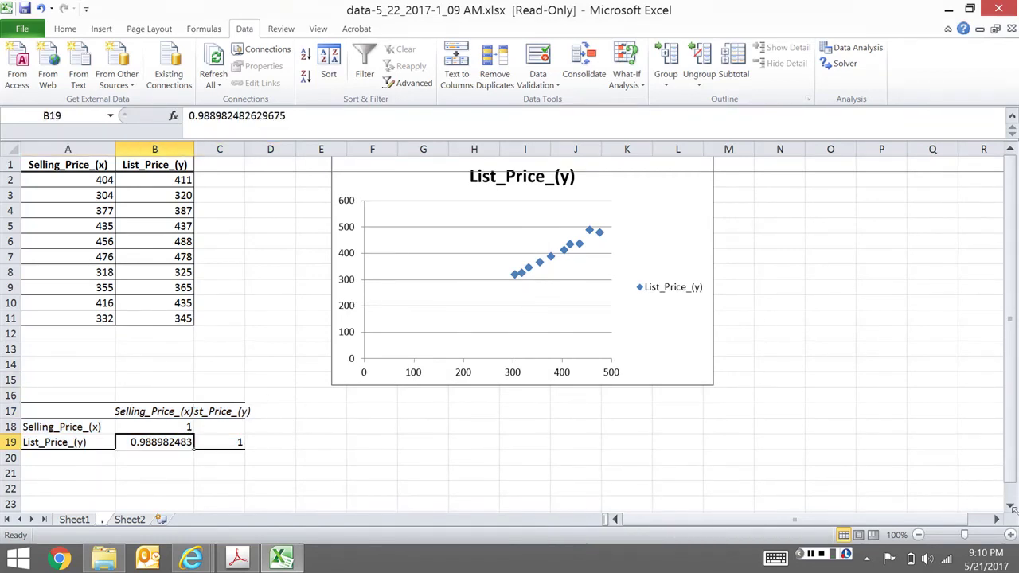
key(Right)
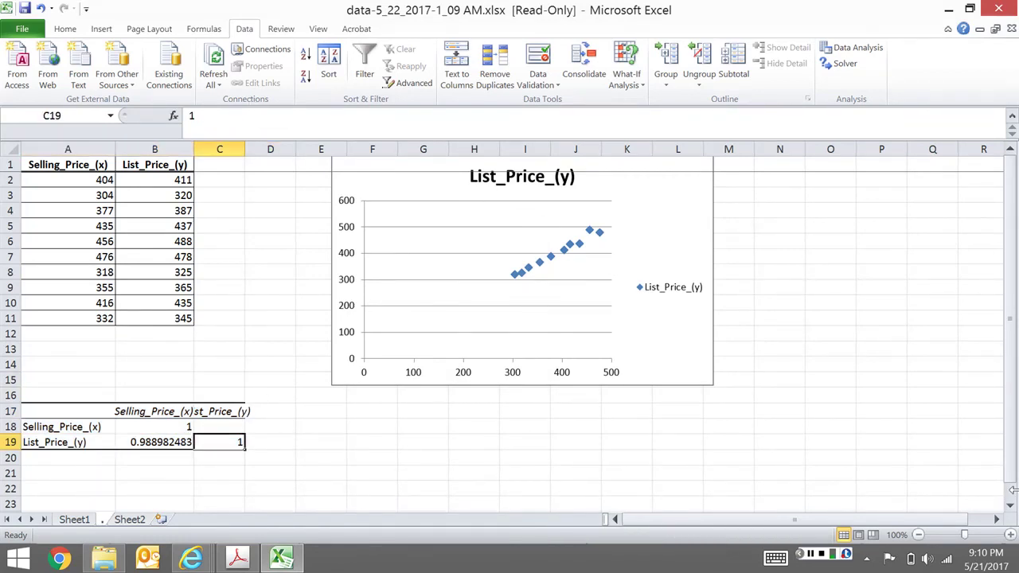
key(shift+Up)
key(Left)
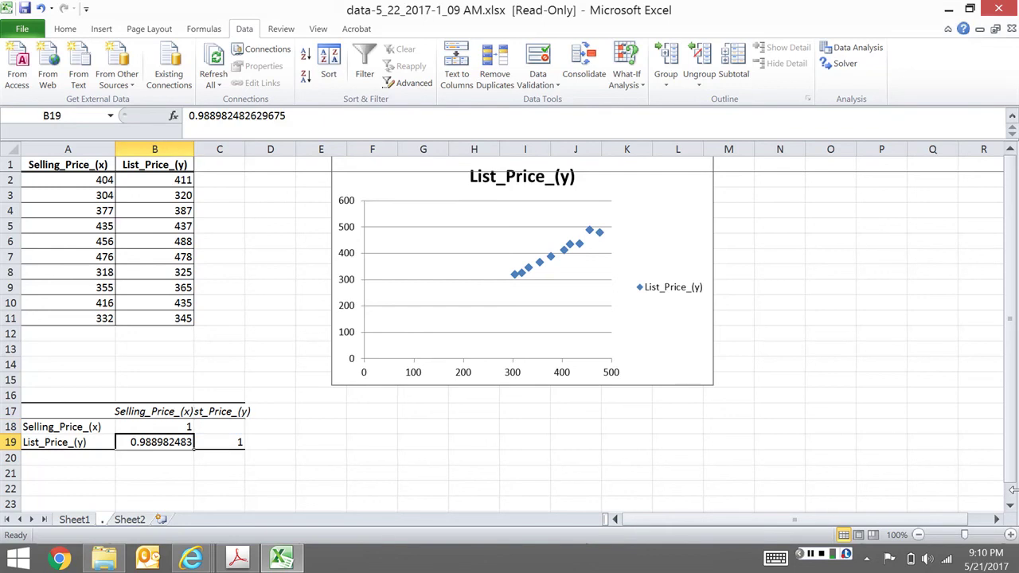
key(Up)
key(shift+Right)
key(shift+Down)
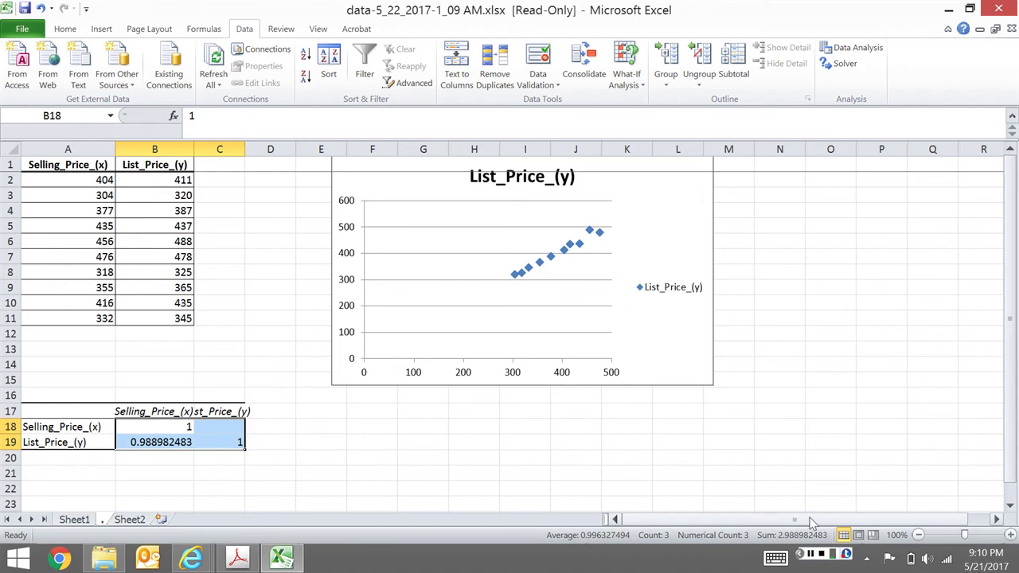
click(223, 461)
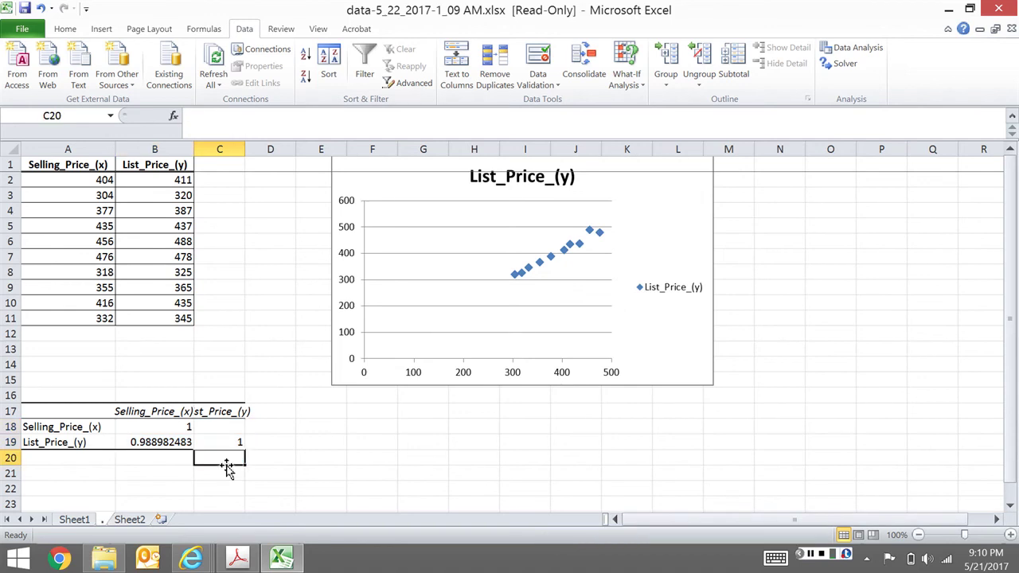
click(182, 440)
click(239, 443)
click(191, 557)
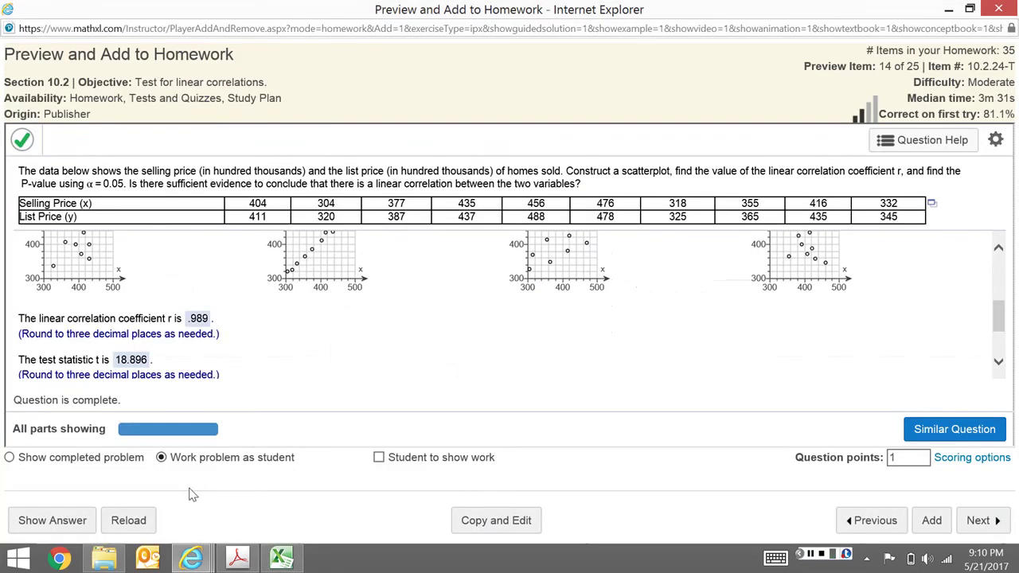
scroll(509, 303, up, 1)
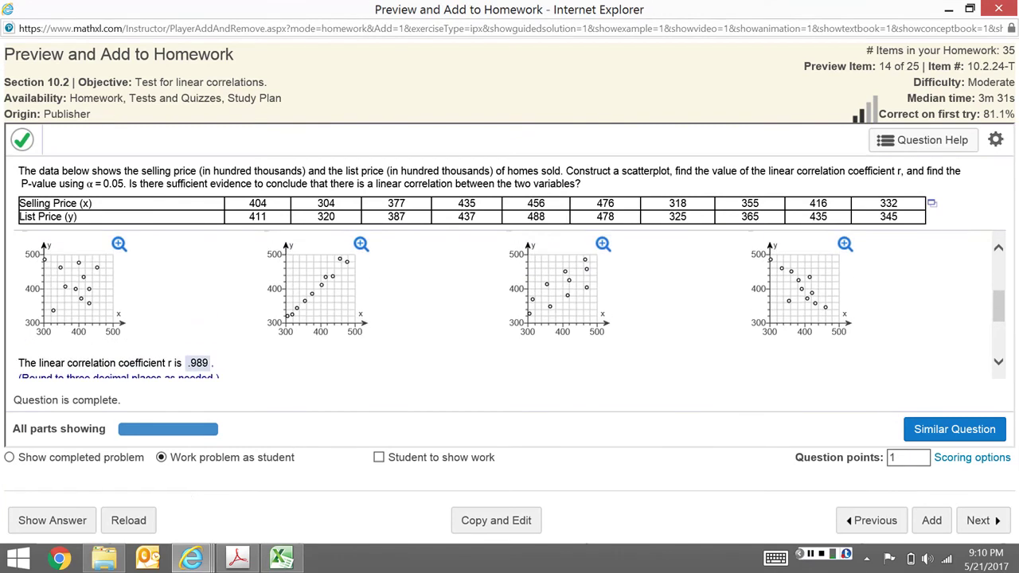
scroll(510, 303, down, 3)
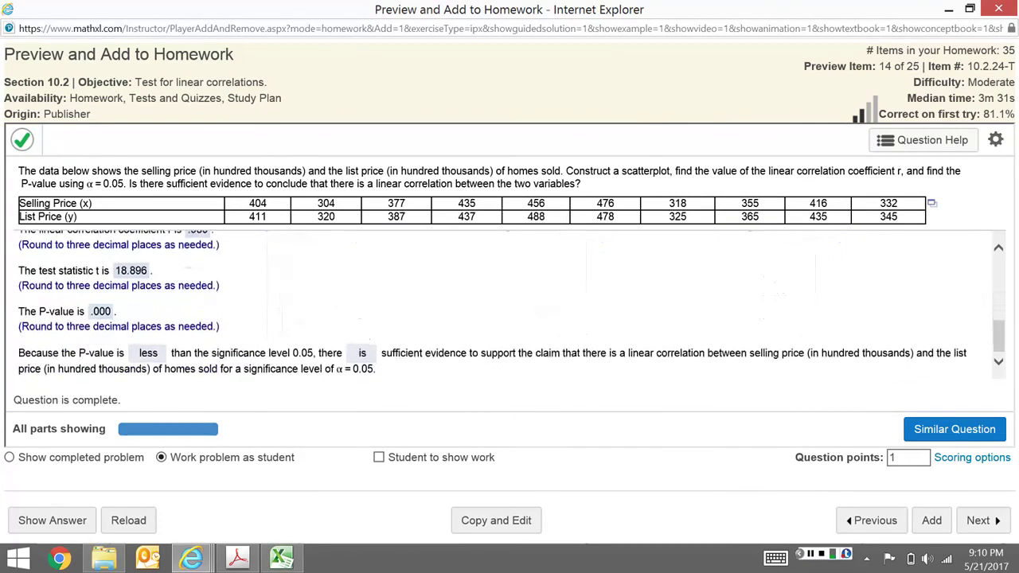
scroll(510, 303, up, 1)
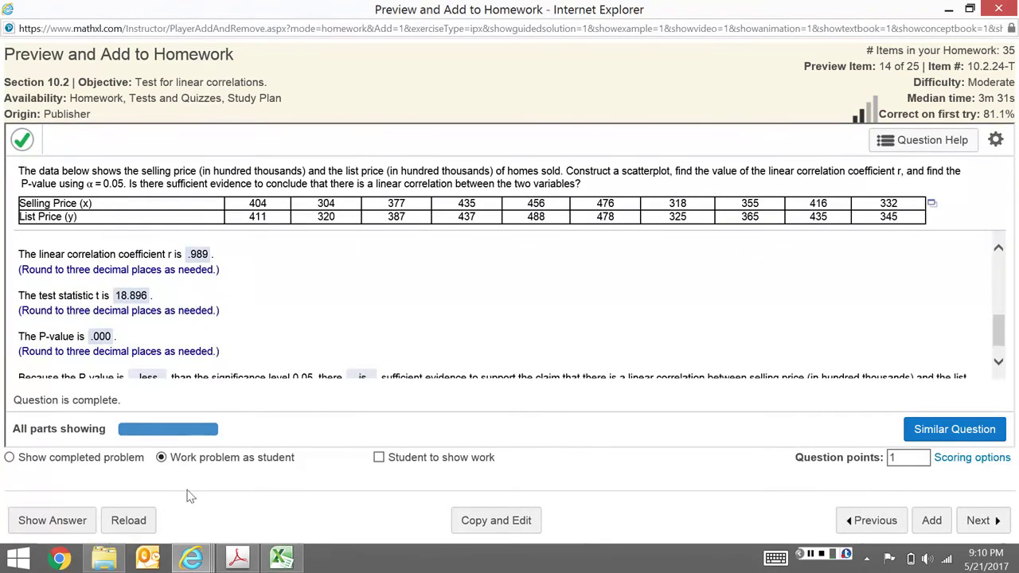
key(alt+Tab)
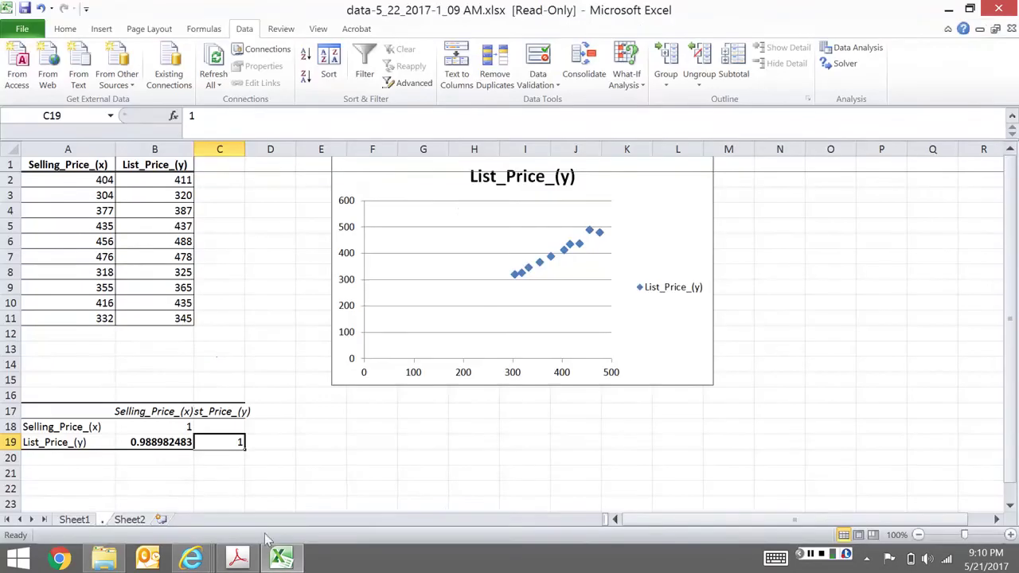